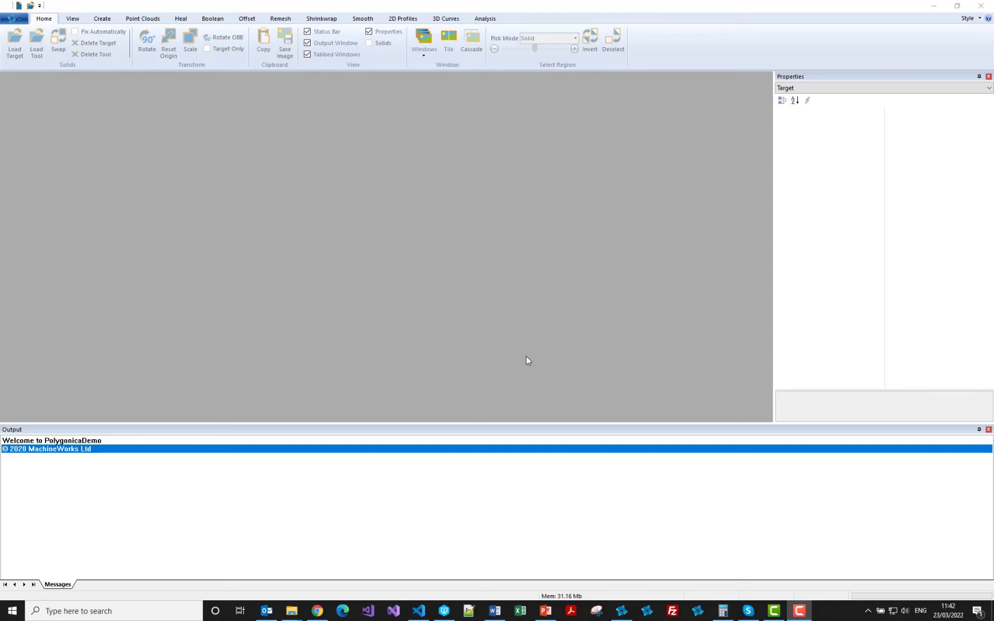
Create a sphere solid with an outer radius of 1.0.
click(33, 8)
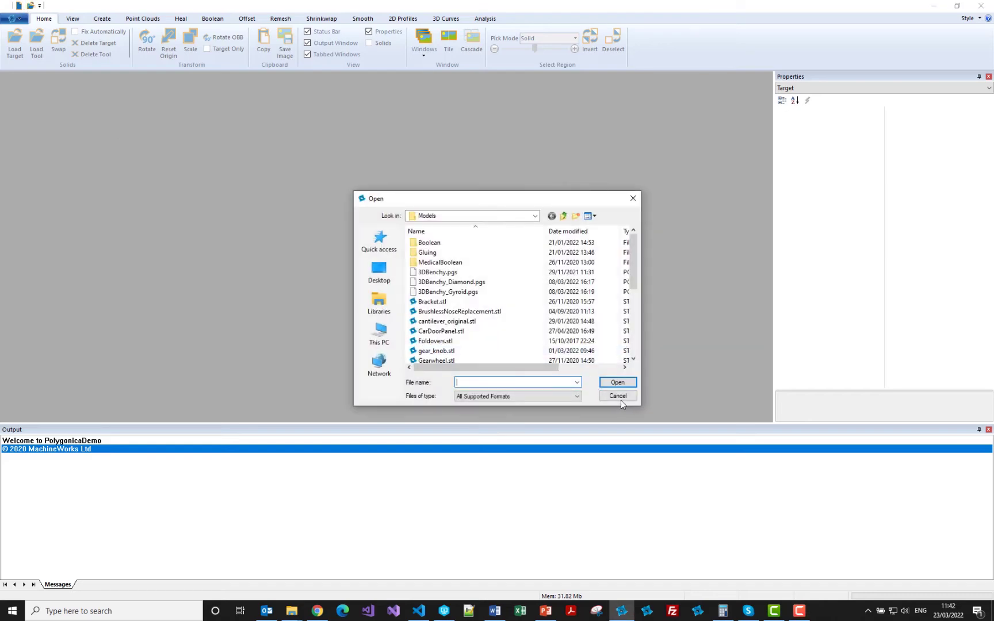
click(618, 396)
click(102, 19)
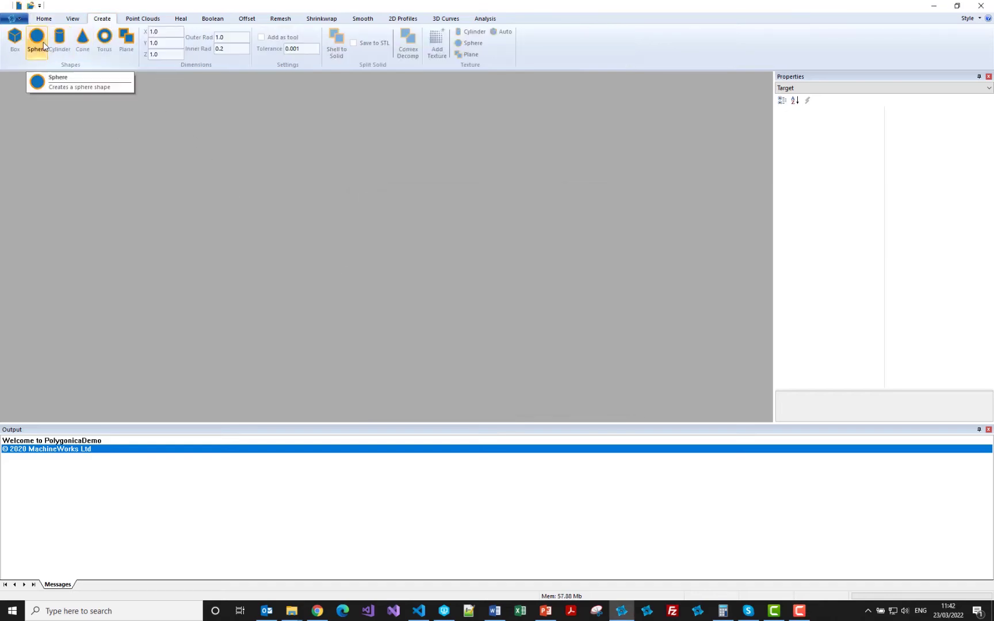
click(36, 38)
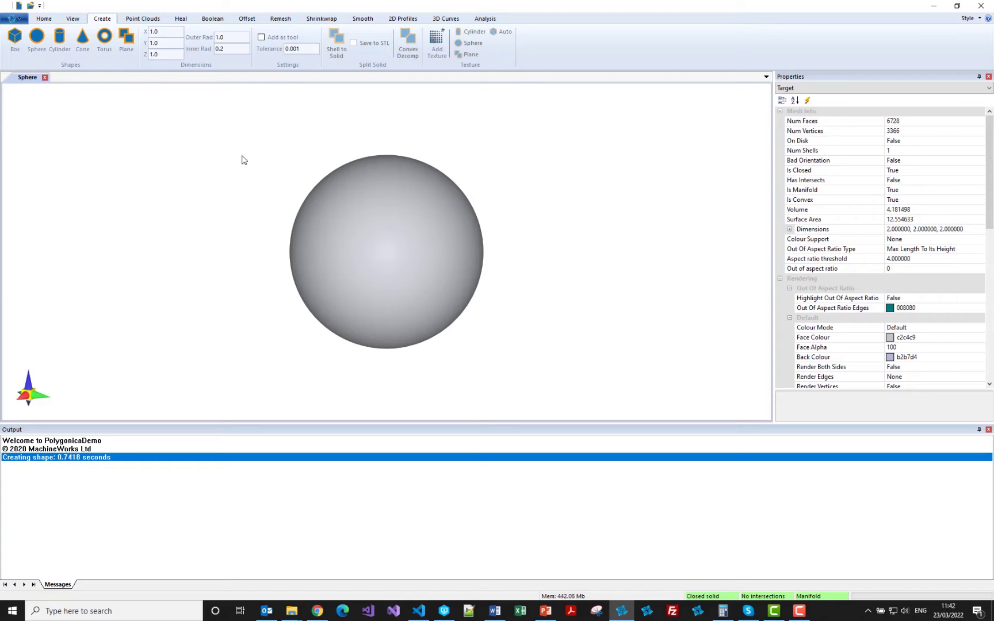
Generate a clipped Uniform Grid infill of size 24 in the sphere, with 100 slices and no new window.
click(487, 19)
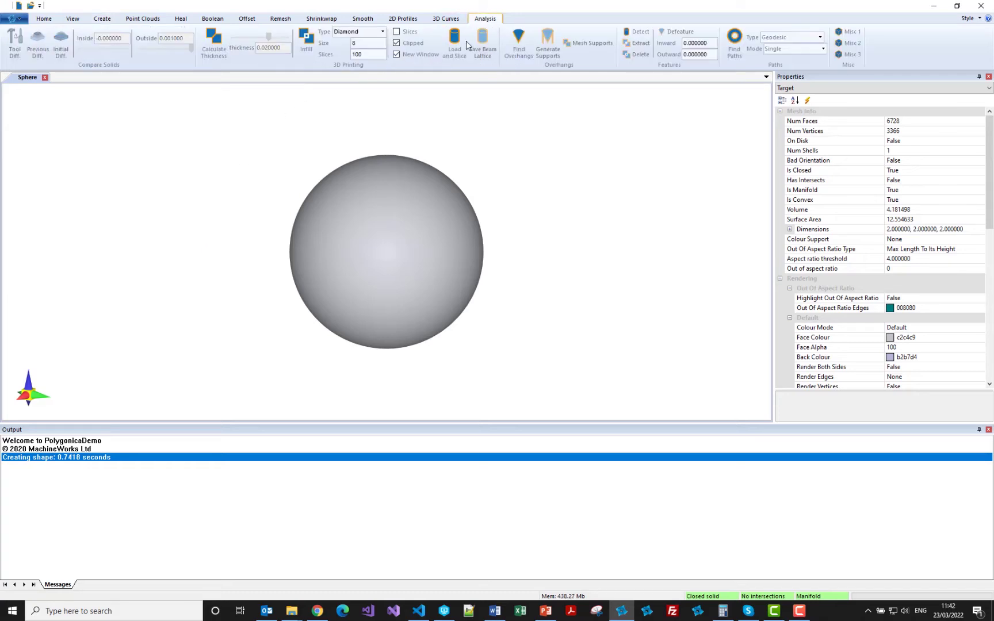
click(397, 32)
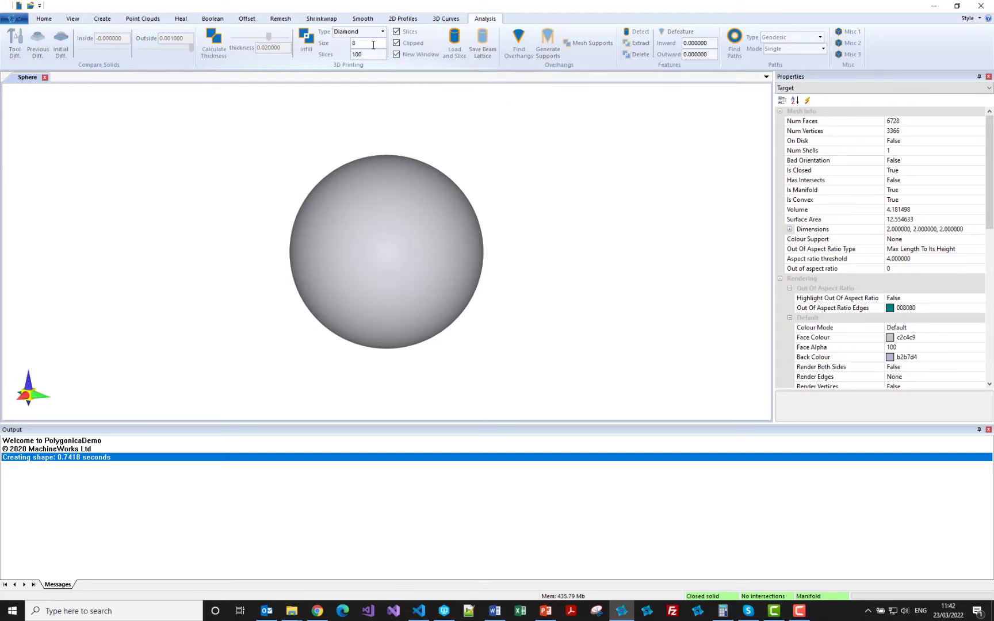
drag(373, 44, 348, 43)
text(24)
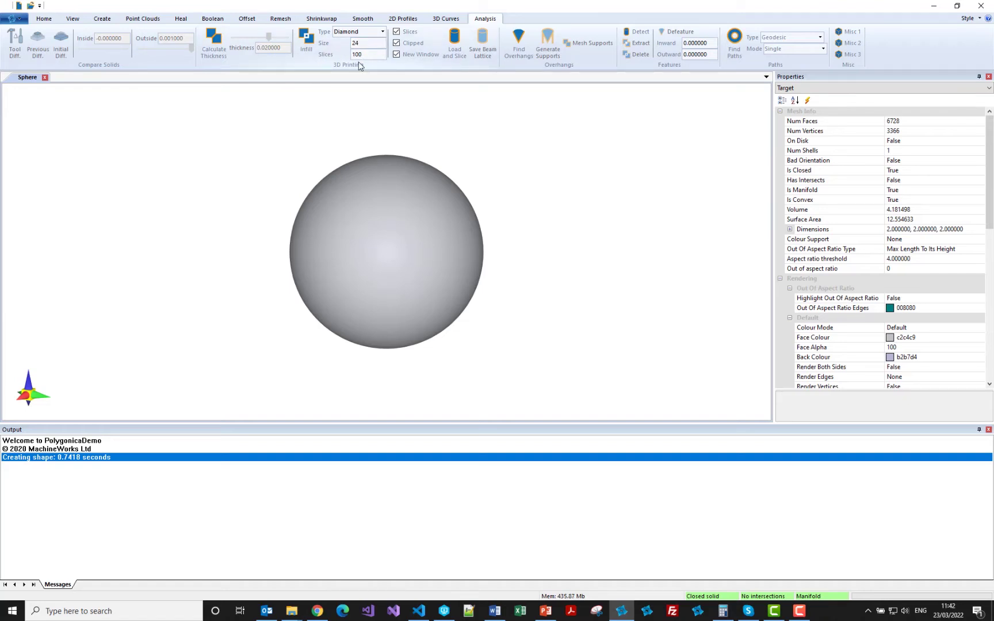
click(382, 32)
click(345, 50)
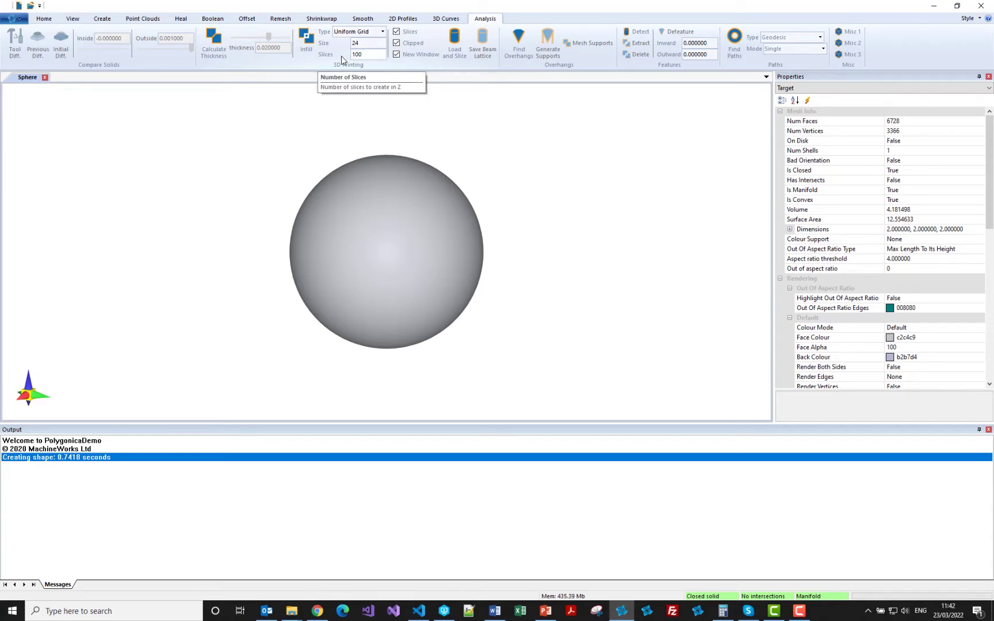
click(396, 54)
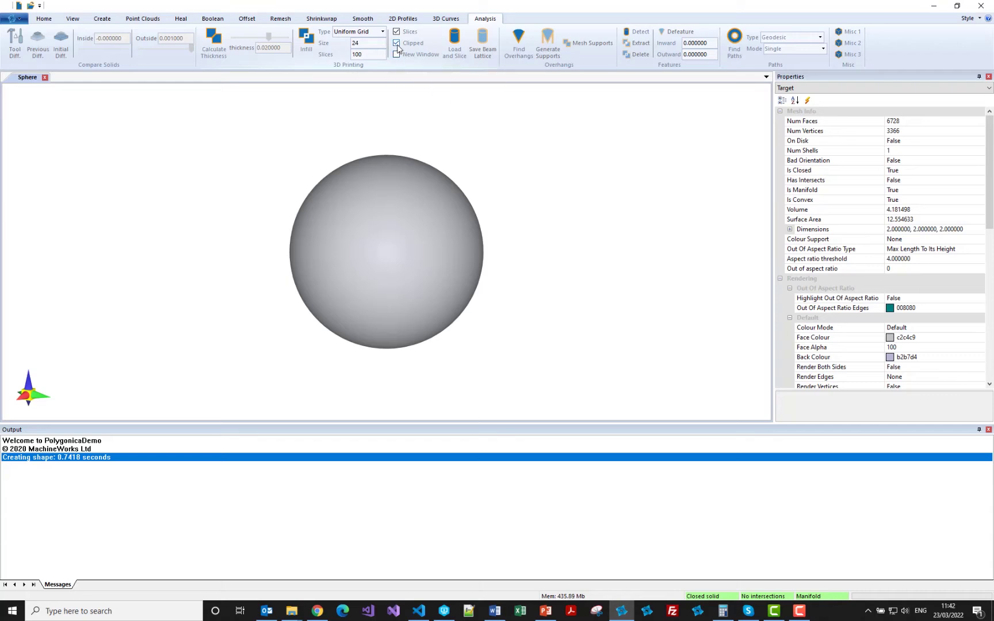
click(307, 48)
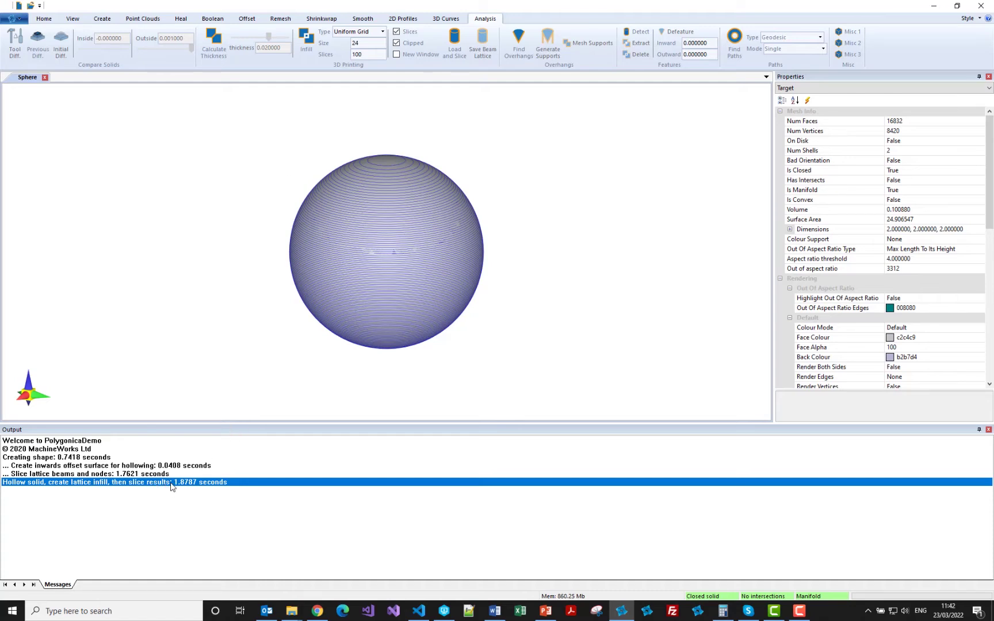
Make the sphere transparent, then hide its solid surface to expose the slice contours inside.
middle_drag(377, 244, 376, 249)
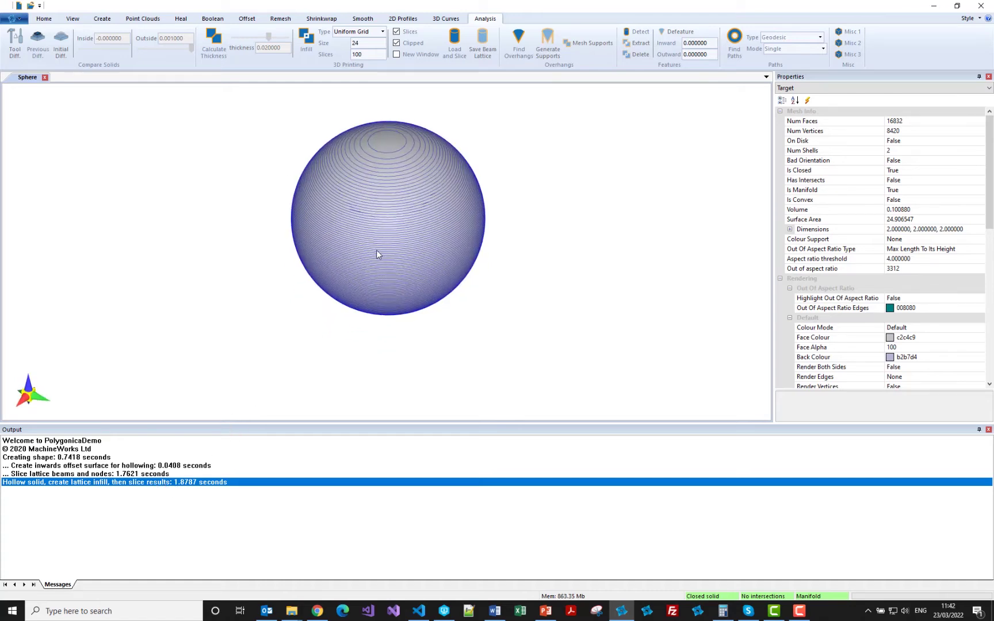
right_click(377, 204)
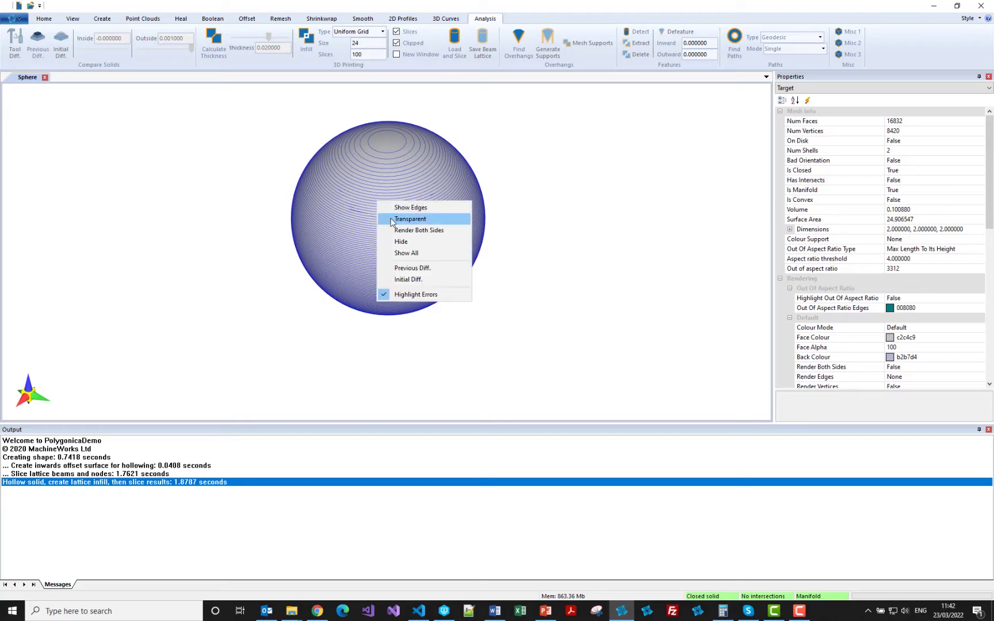
click(387, 218)
scroll(386, 209, up, 5)
middle_drag(383, 207, 380, 212)
scroll(378, 231, down, 3)
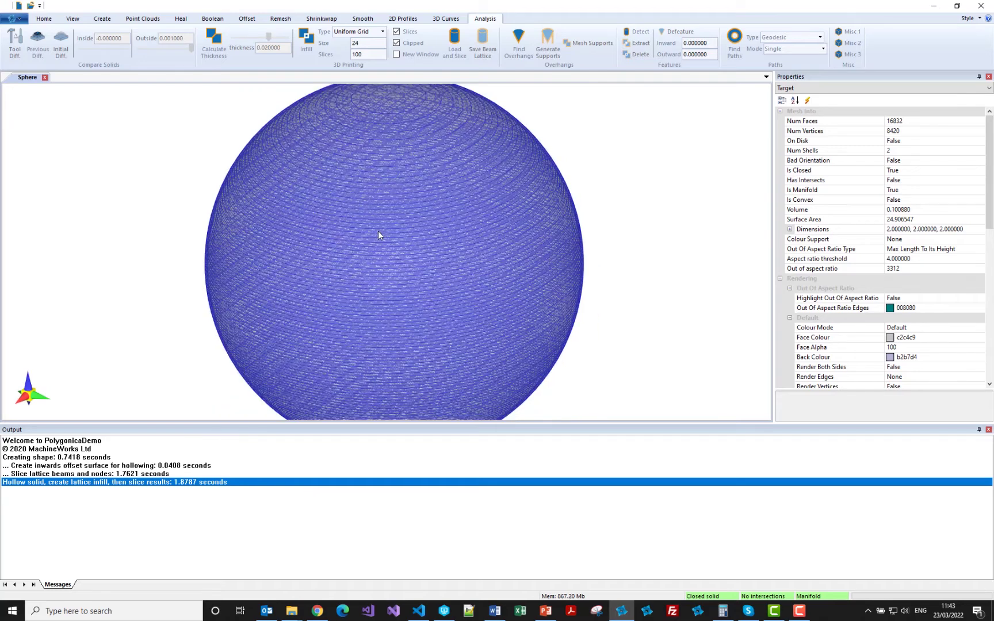
right_click(379, 230)
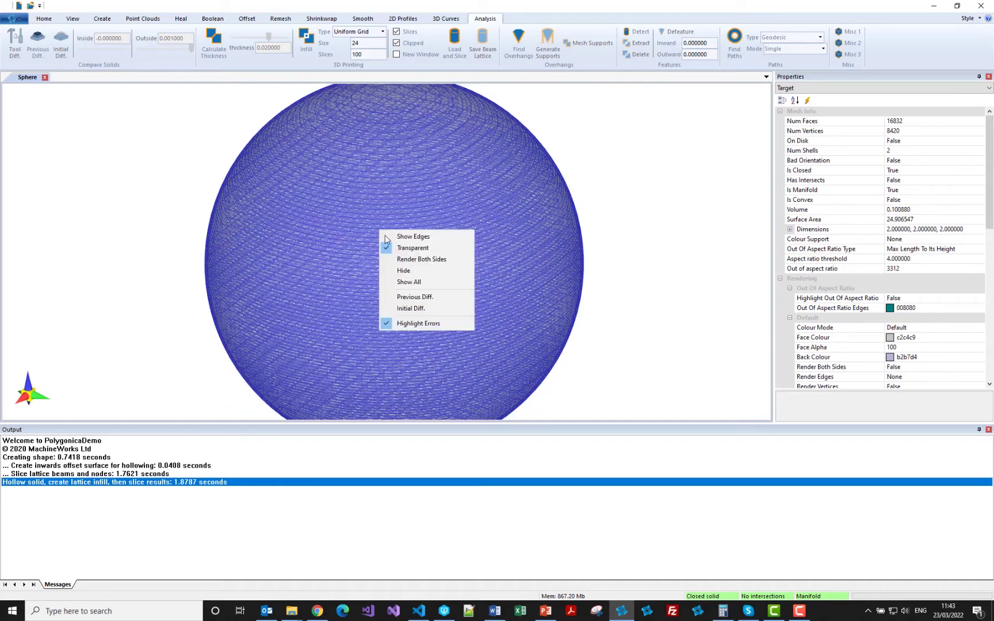
click(403, 270)
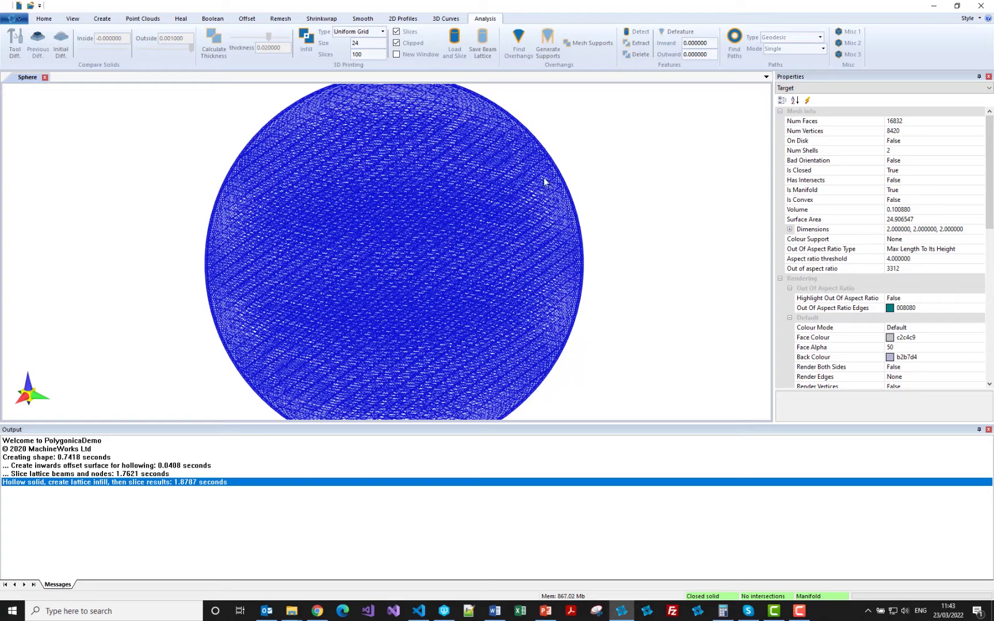
Examine the sliced grid lattice from the top, including its beams and nodes near the sphere's outer shell.
click(72, 18)
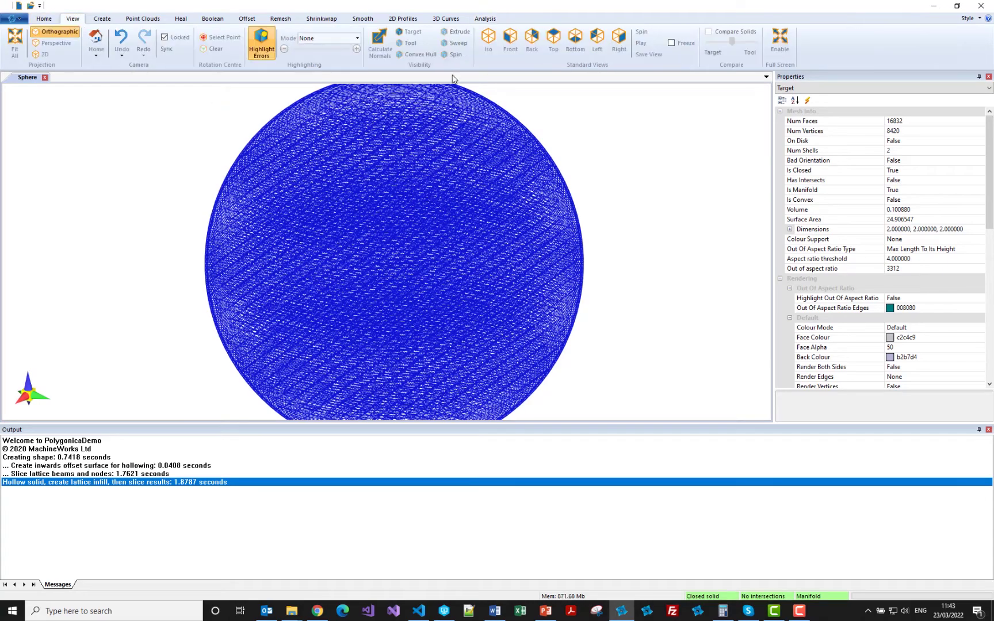
click(556, 51)
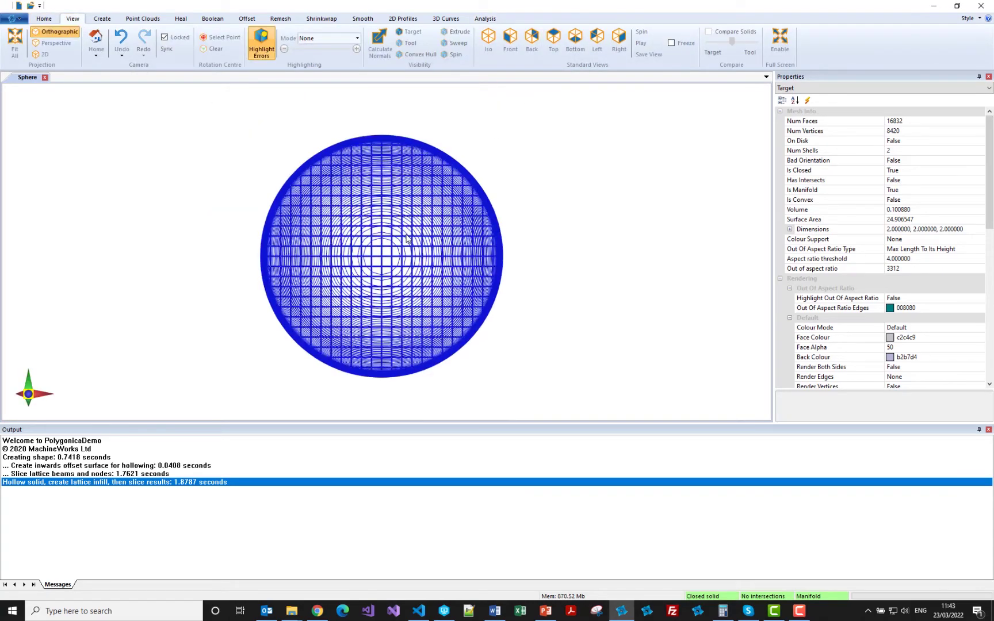
scroll(407, 238, up, 3)
scroll(406, 237, up, 2)
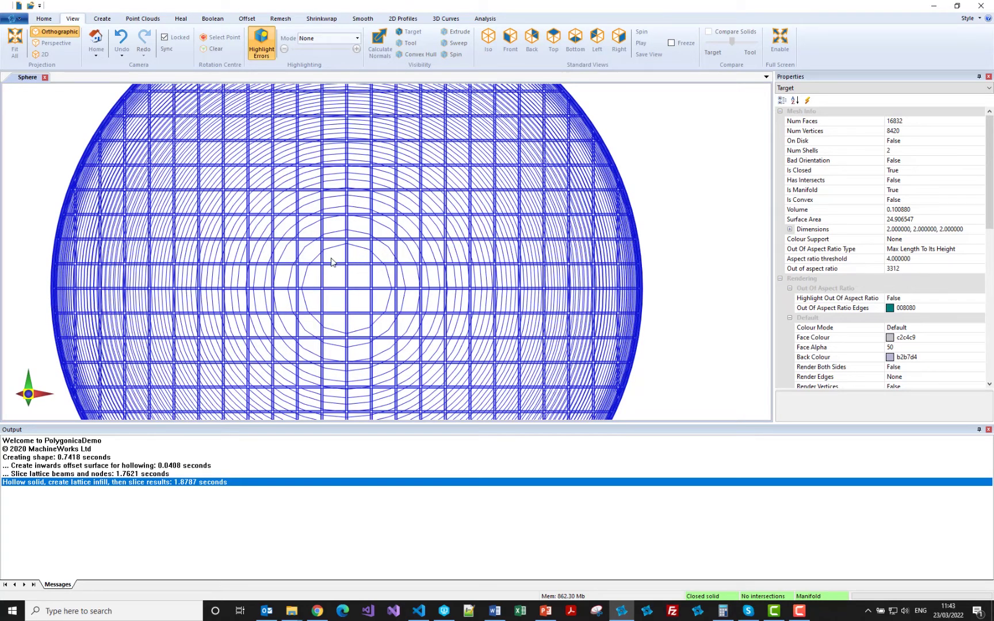
scroll(633, 203, up, 4)
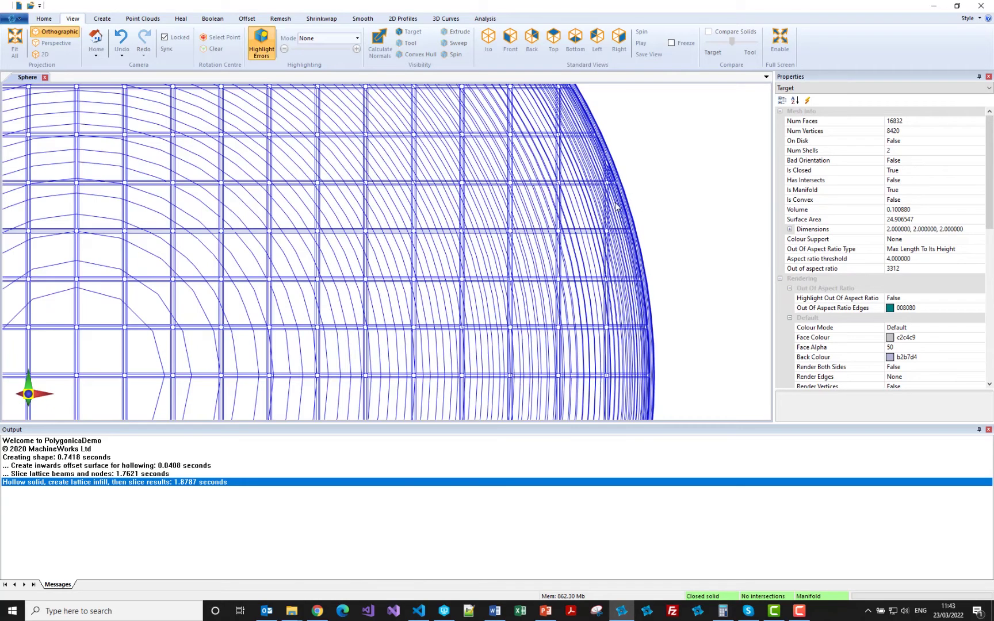
scroll(616, 206, up, 4)
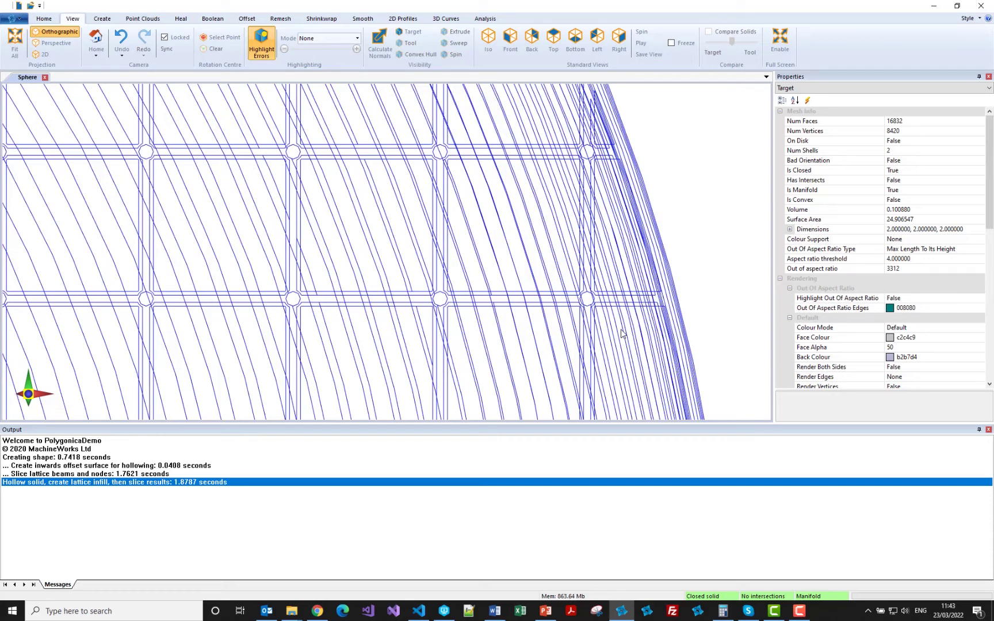
scroll(620, 329, down, 3)
scroll(619, 325, down, 3)
middle_drag(477, 327, 499, 258)
middle_drag(409, 337, 427, 296)
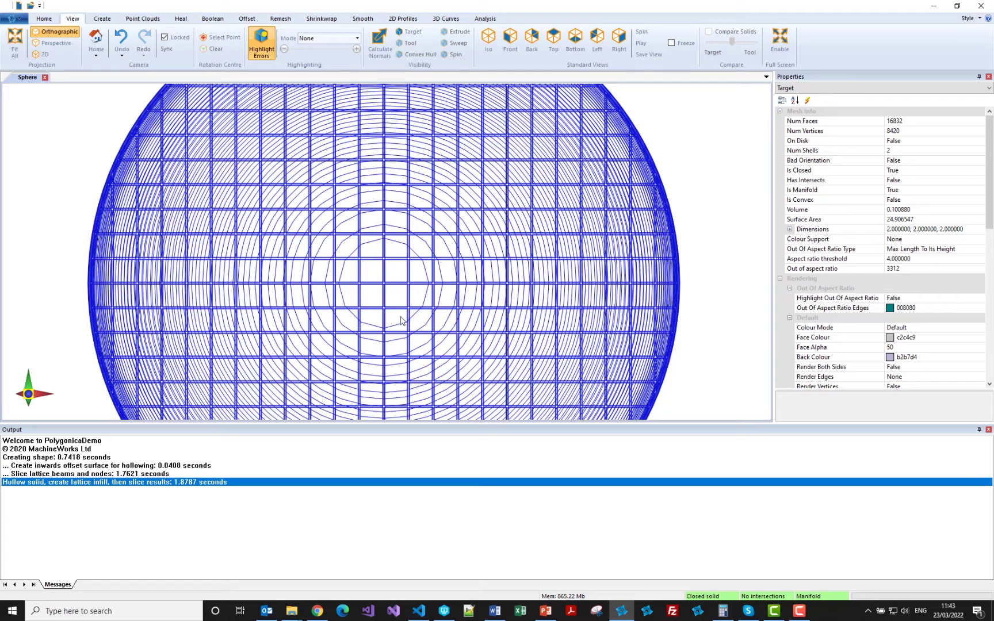
scroll(401, 325, down, 5)
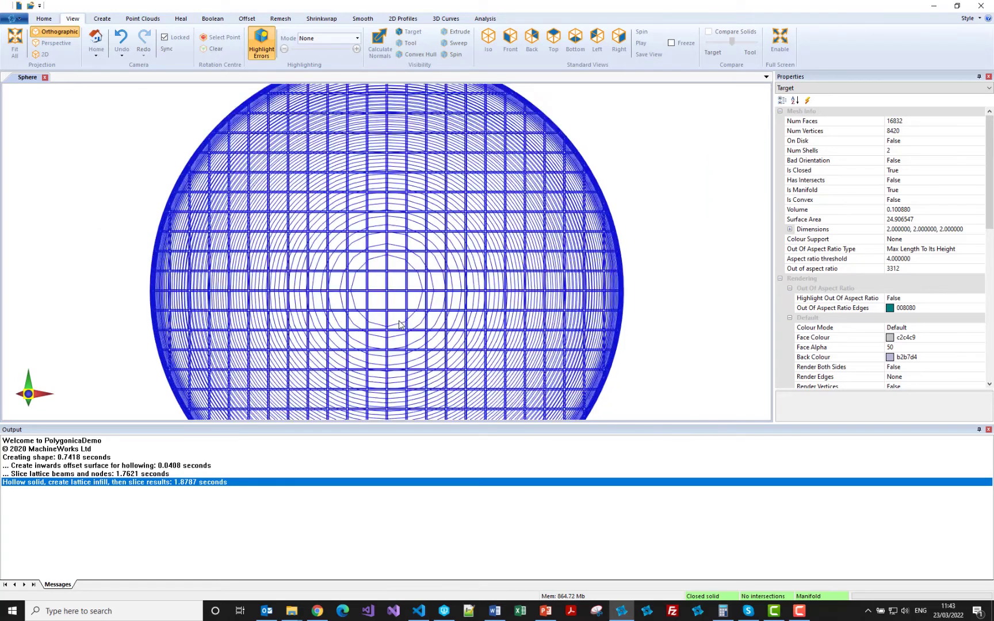
middle_drag(401, 325, 403, 281)
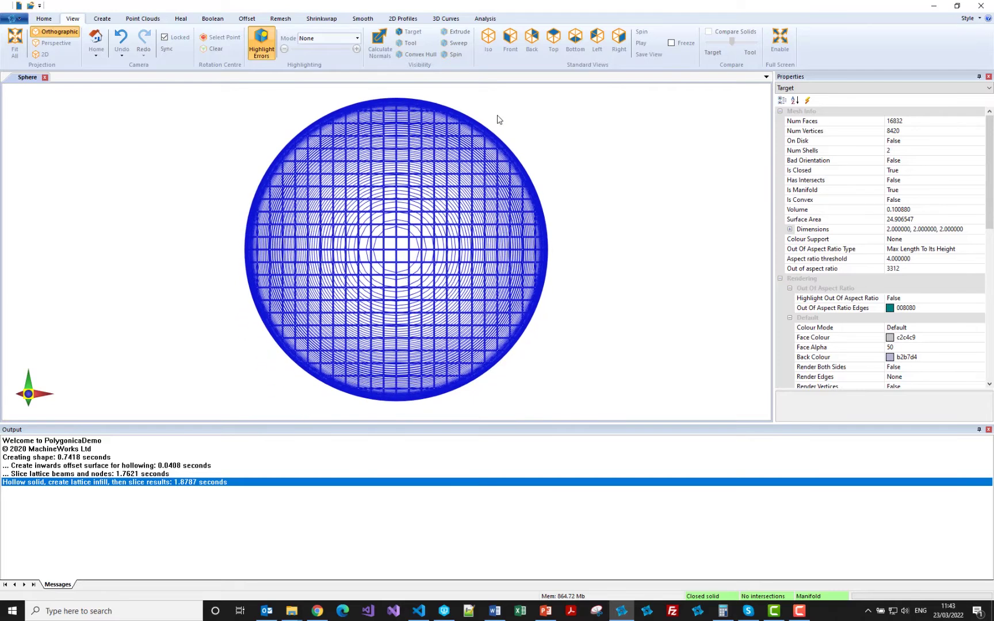
Examine the stacked slice layers from the front and in the isometric view.
click(511, 51)
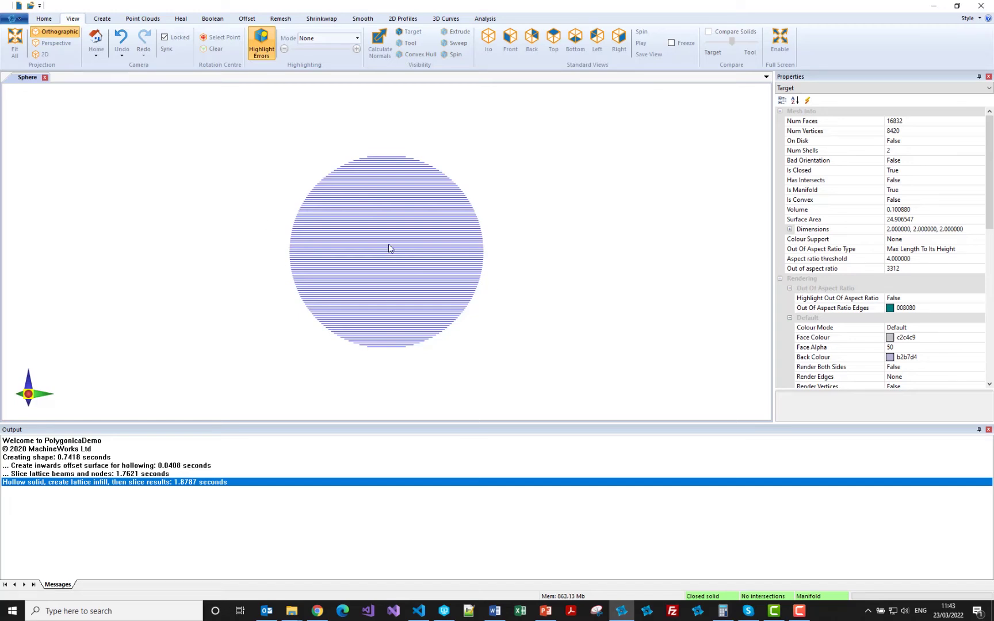
scroll(389, 249, up, 3)
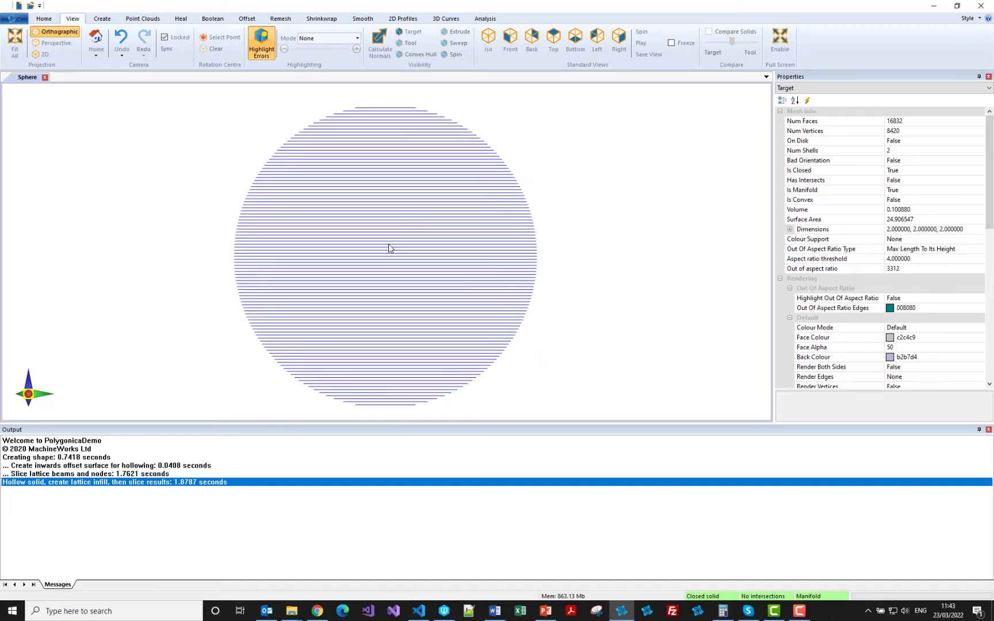
scroll(388, 249, down, 2)
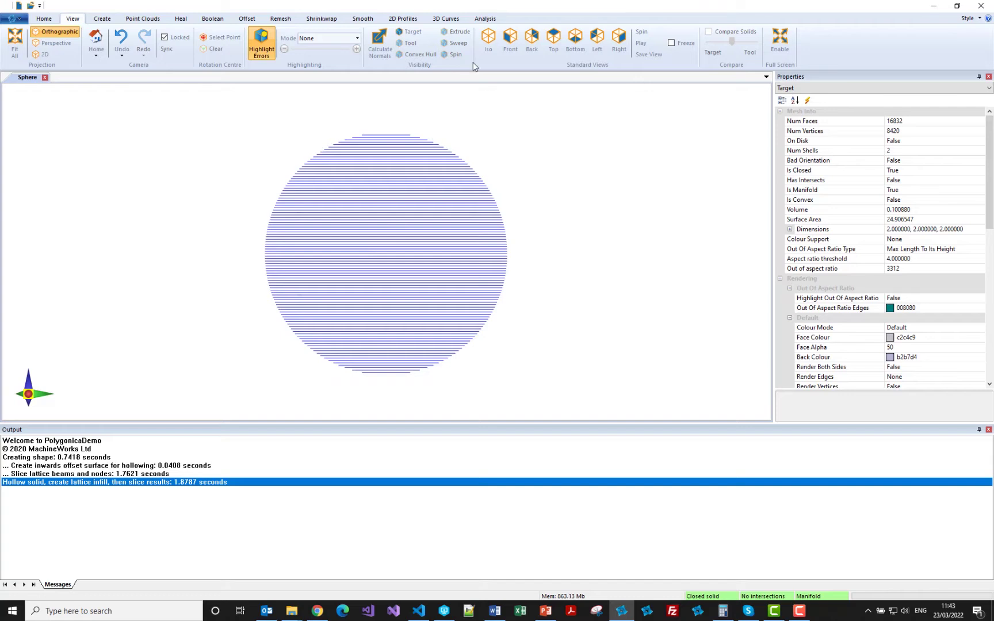
click(488, 38)
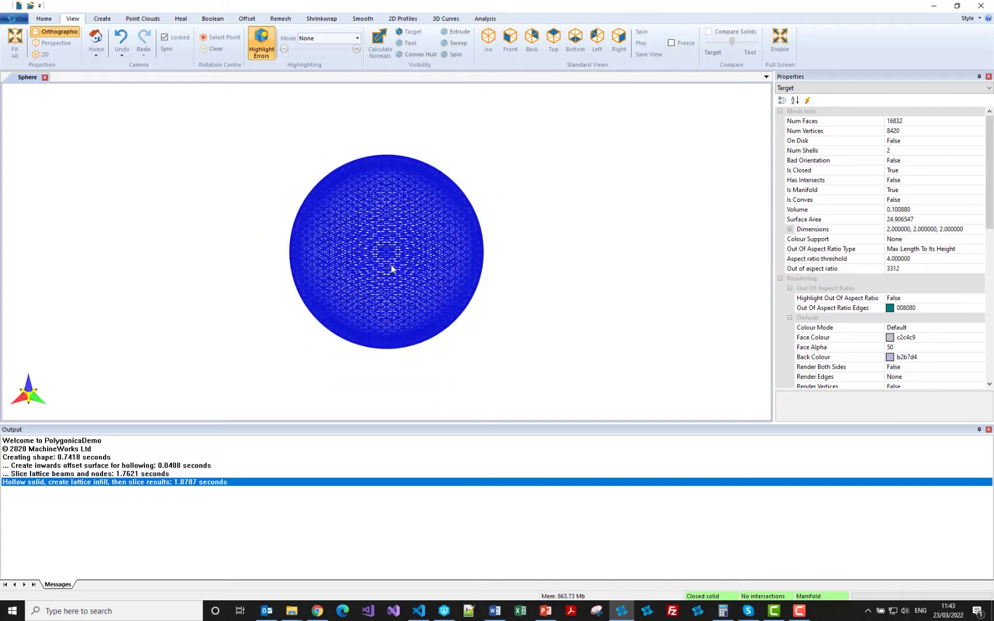
Close the sliced sphere without saving and create a fresh sphere with the default dimensions.
click(45, 77)
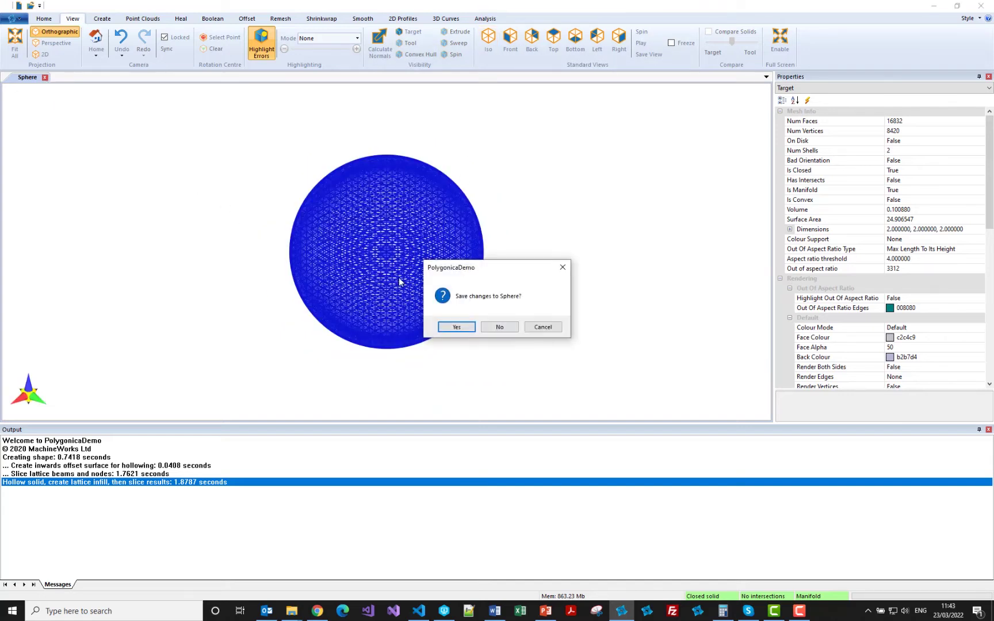
click(500, 328)
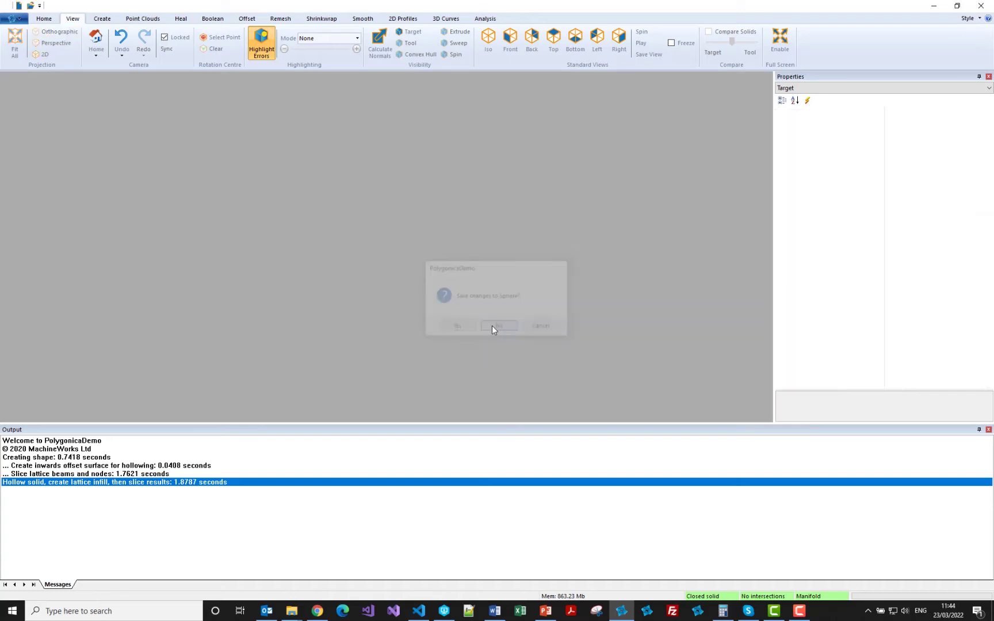
click(102, 19)
click(37, 38)
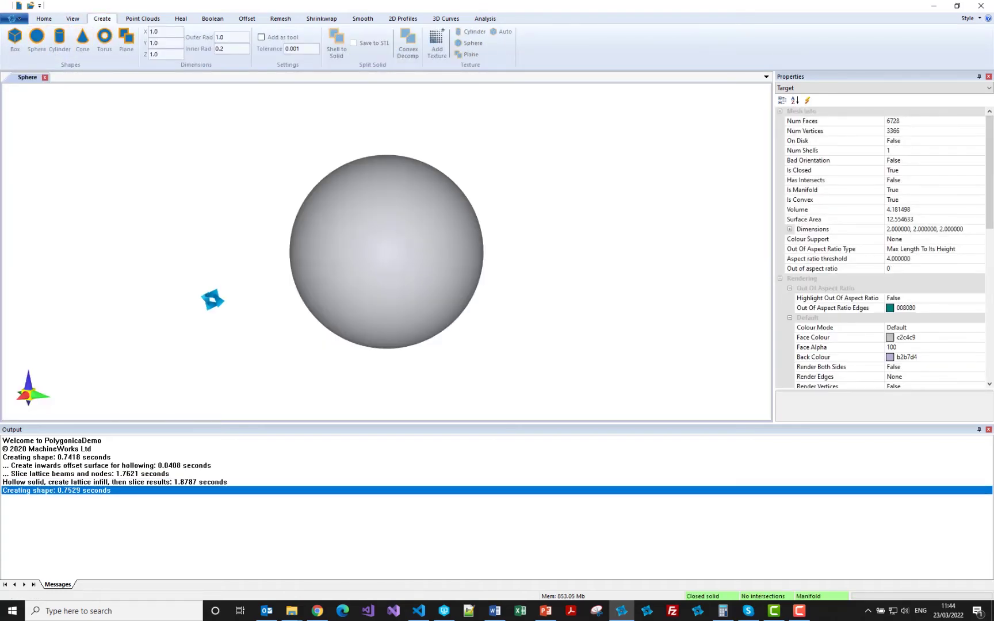
Generate a sliced, unclipped Diamond infill of size 24 with 100 slices for the sphere, without opening a new window.
click(485, 19)
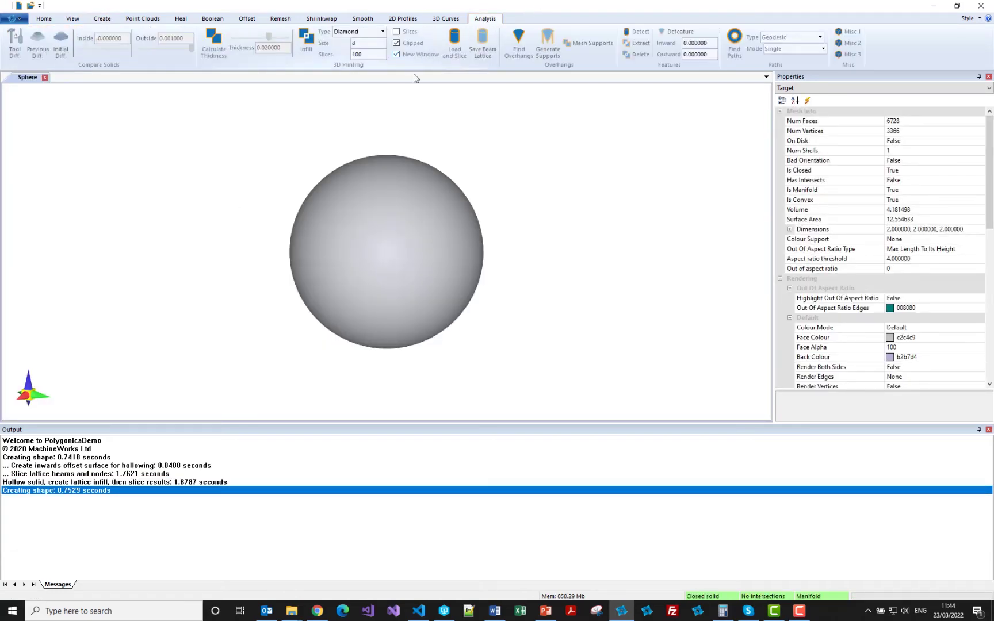
drag(370, 44, 341, 45)
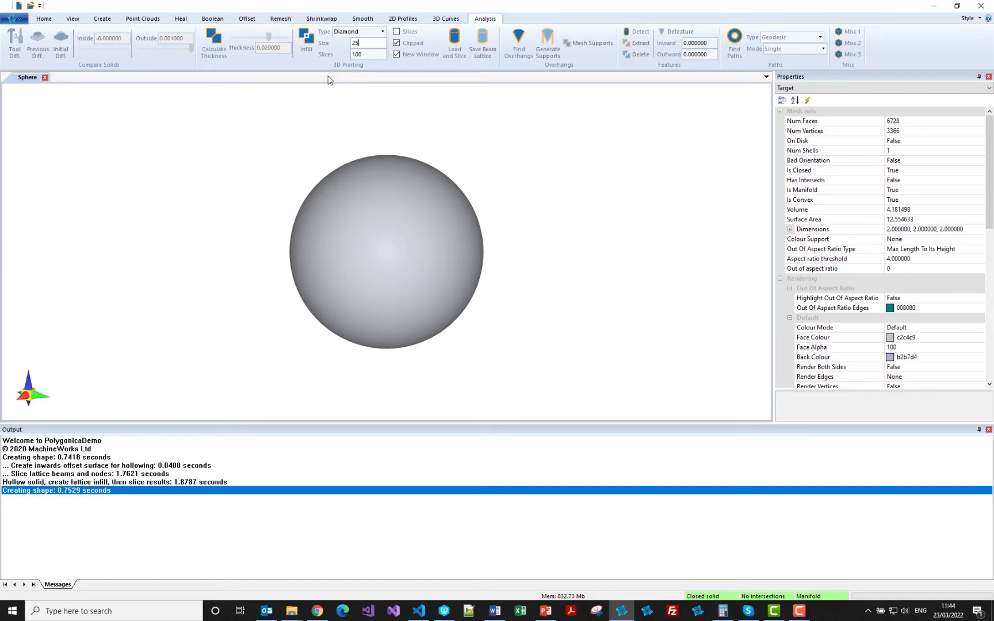
click(396, 32)
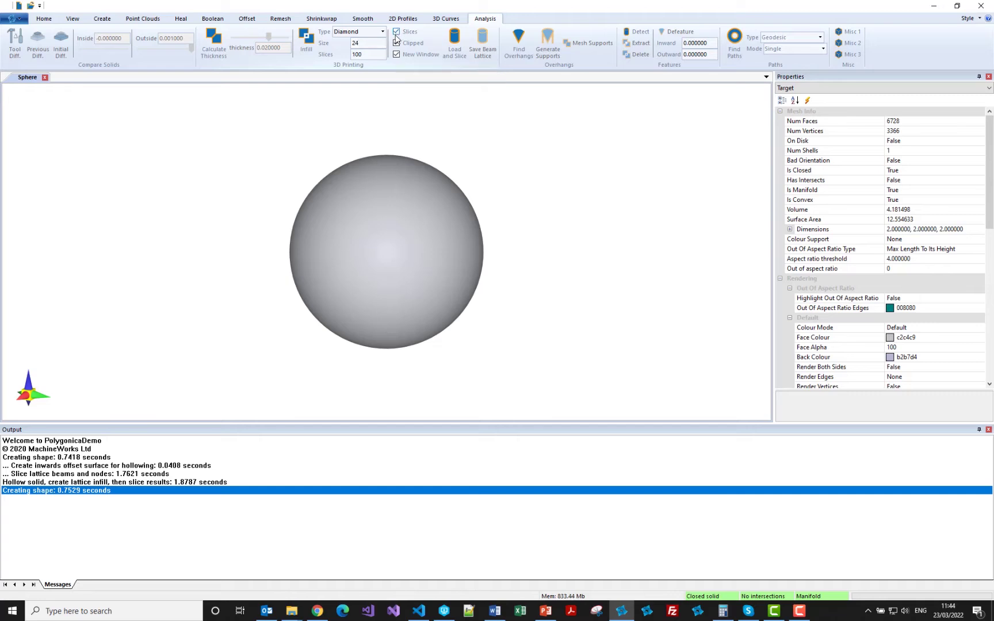
click(396, 54)
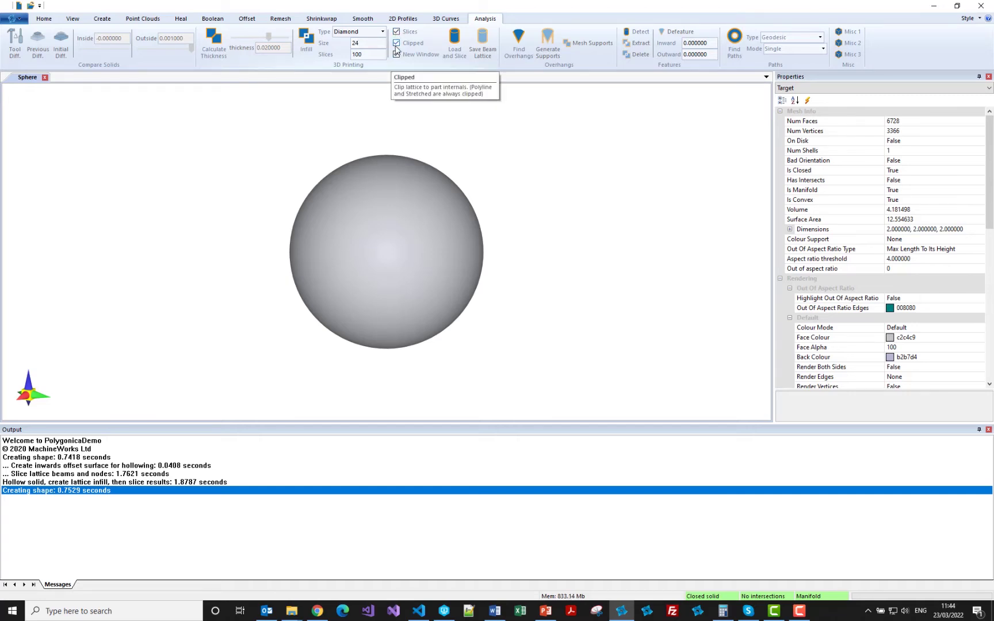
click(396, 44)
click(396, 54)
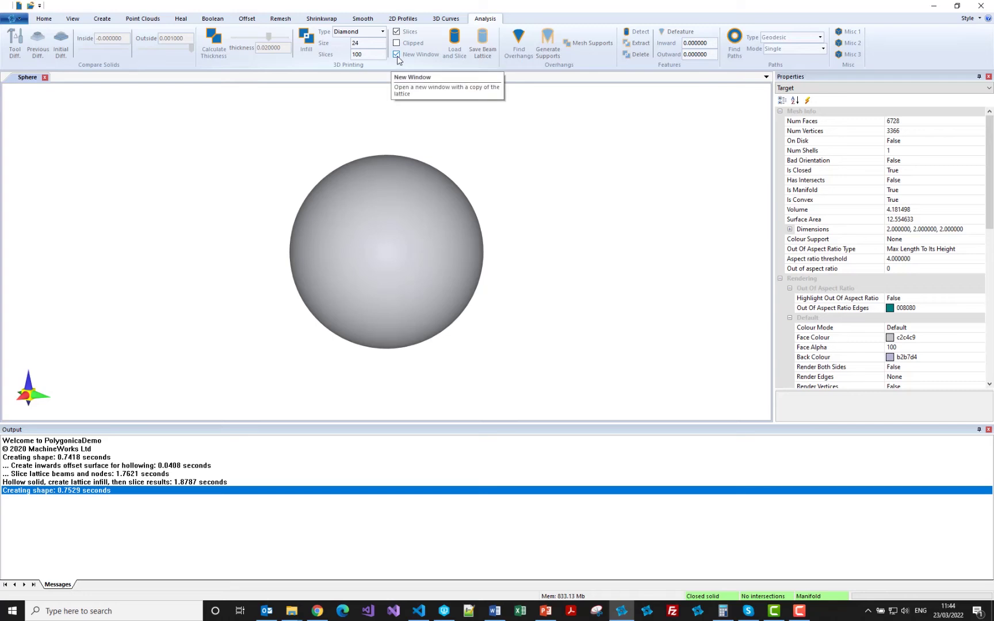
click(397, 56)
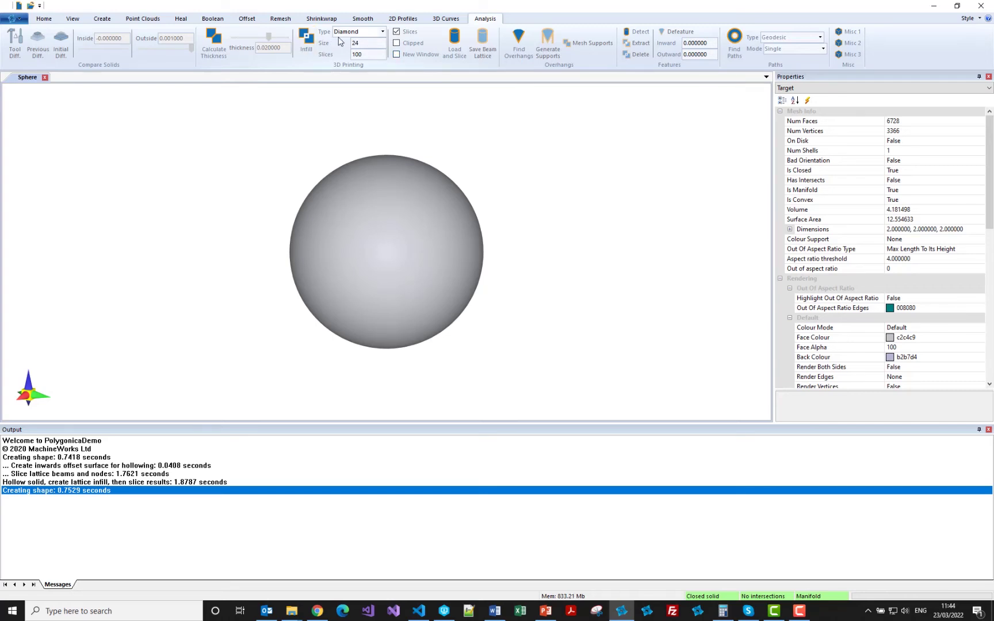
click(305, 50)
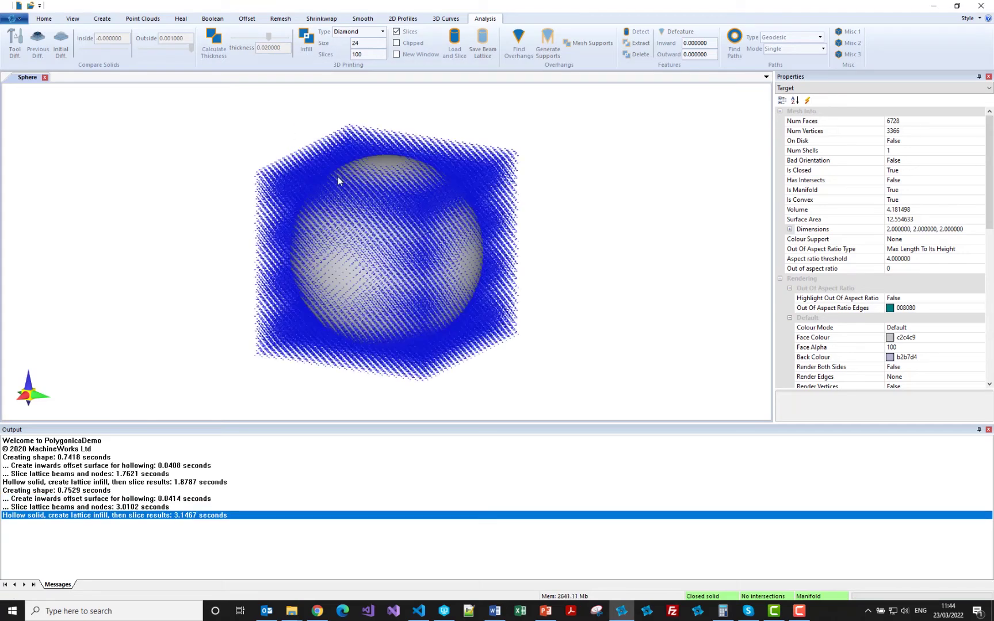
Hide the sphere's solid surface to expose the unclipped lattice slices.
middle_drag(338, 177, 338, 202)
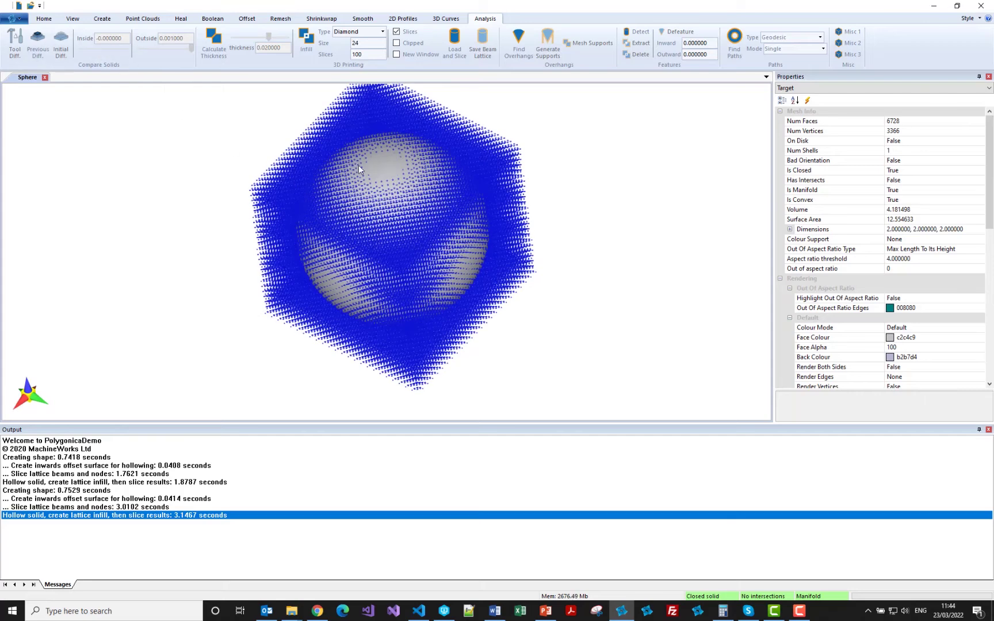
right_click(395, 197)
click(397, 214)
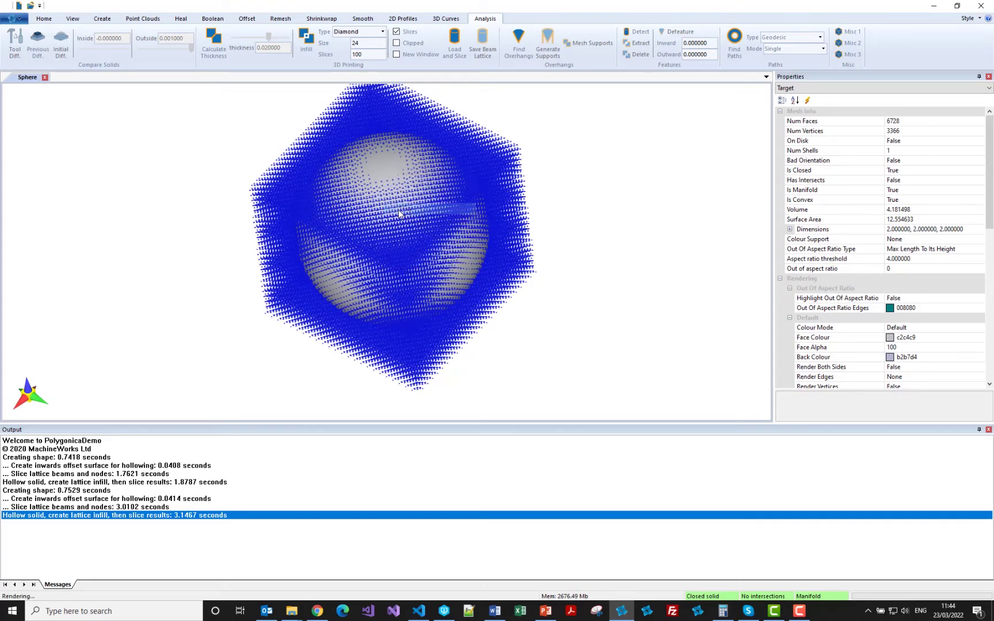
Examine the unclipped diamond lattice slices from the top, both close up and across their full square extent.
click(73, 18)
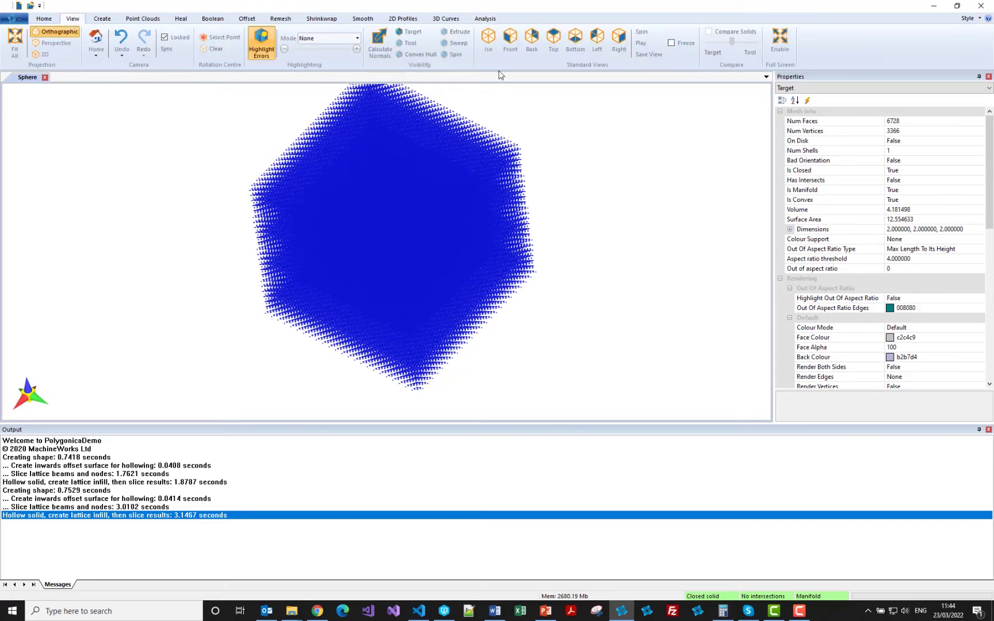
click(552, 50)
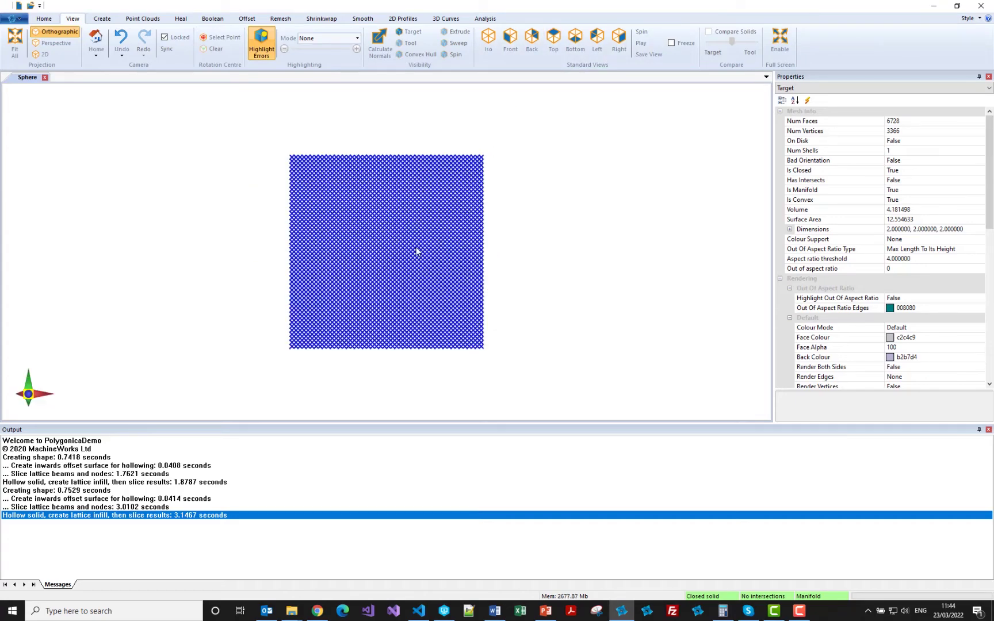
scroll(417, 251, up, 5)
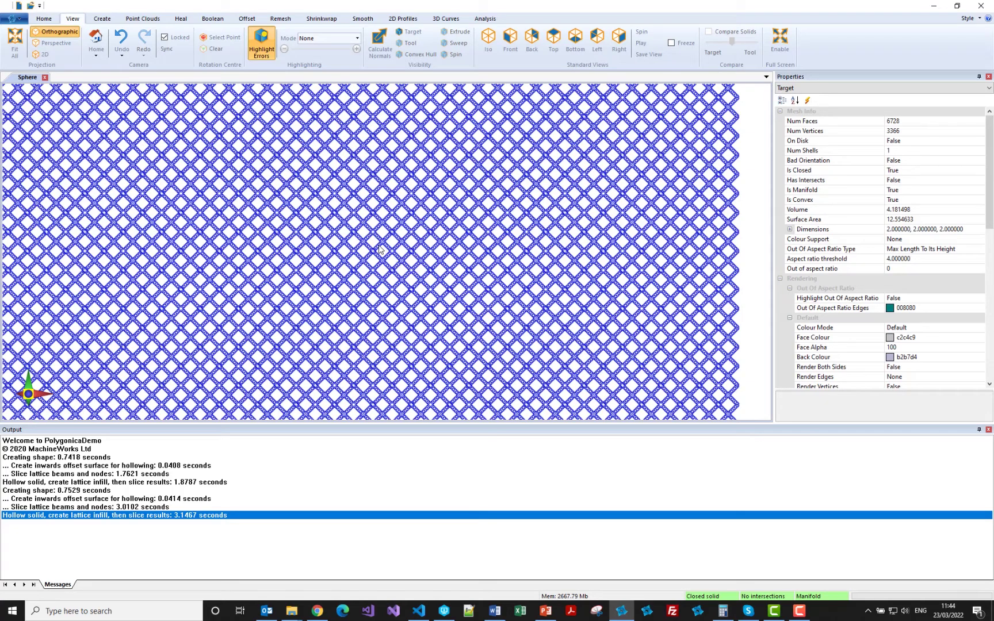
scroll(379, 246, up, 1)
scroll(374, 233, up, 2)
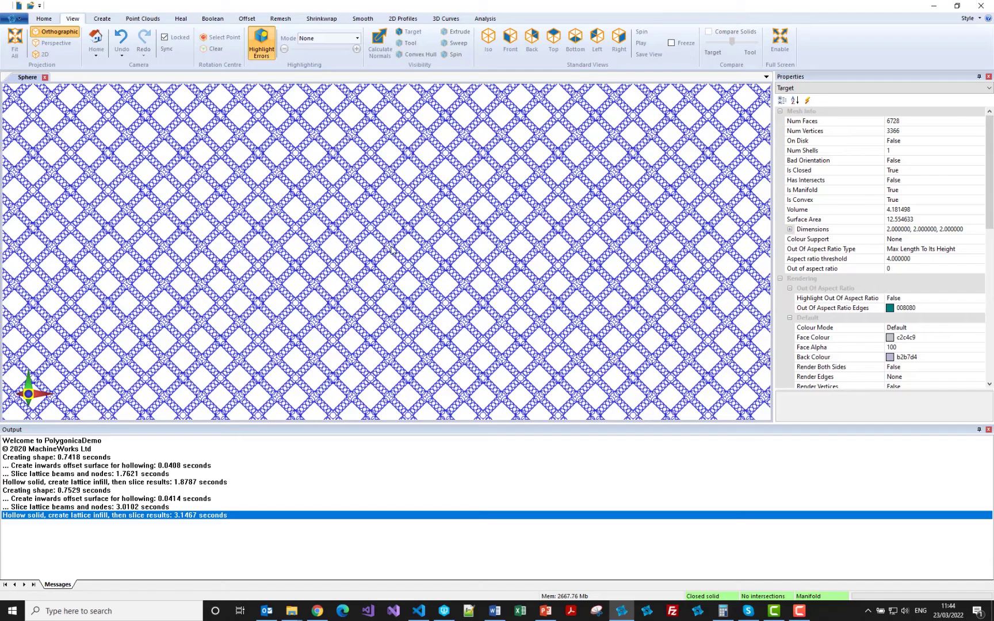
scroll(392, 251, down, 3)
scroll(392, 251, down, 1)
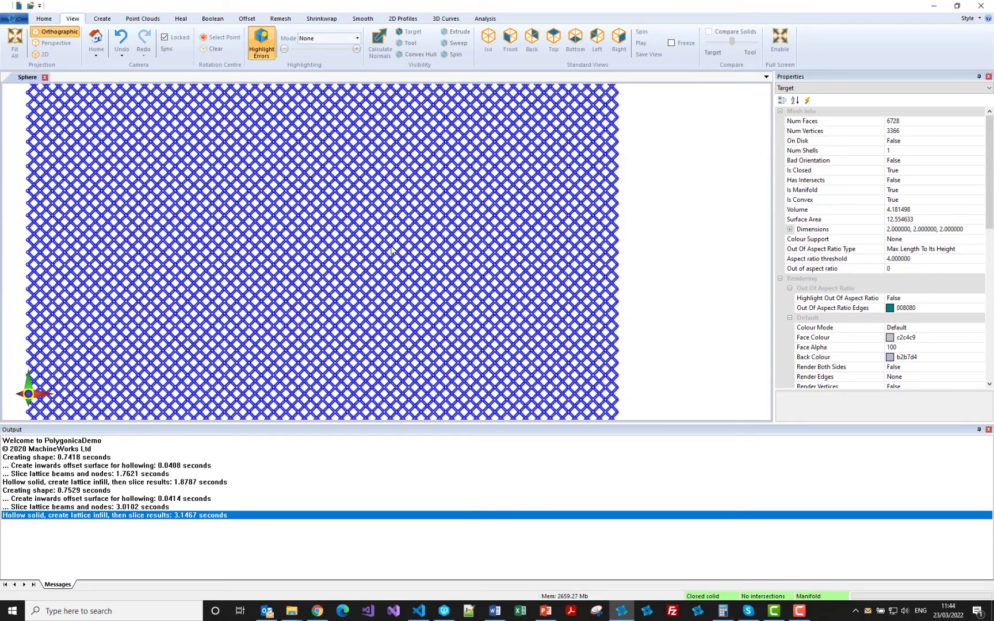
scroll(392, 251, down, 1)
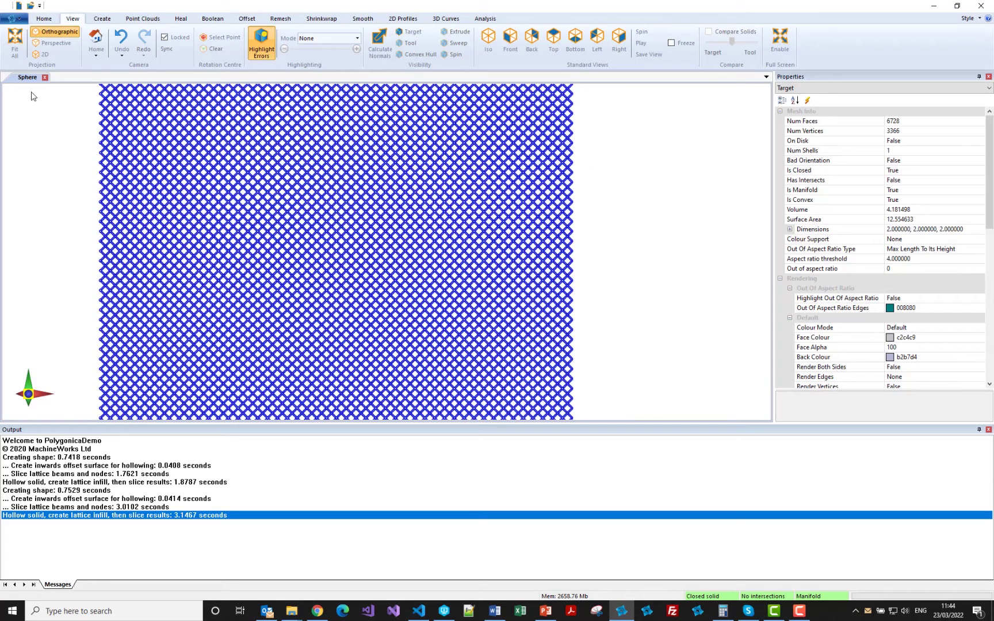
Discard the unclipped sphere document without saving and create a new sphere with the default dimensions.
click(44, 77)
click(506, 329)
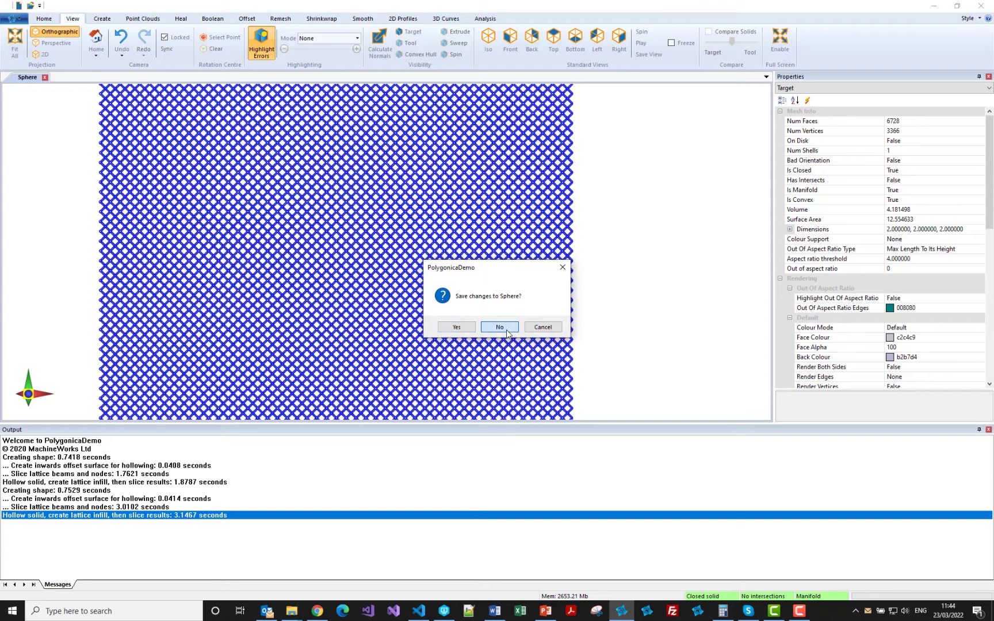
click(91, 19)
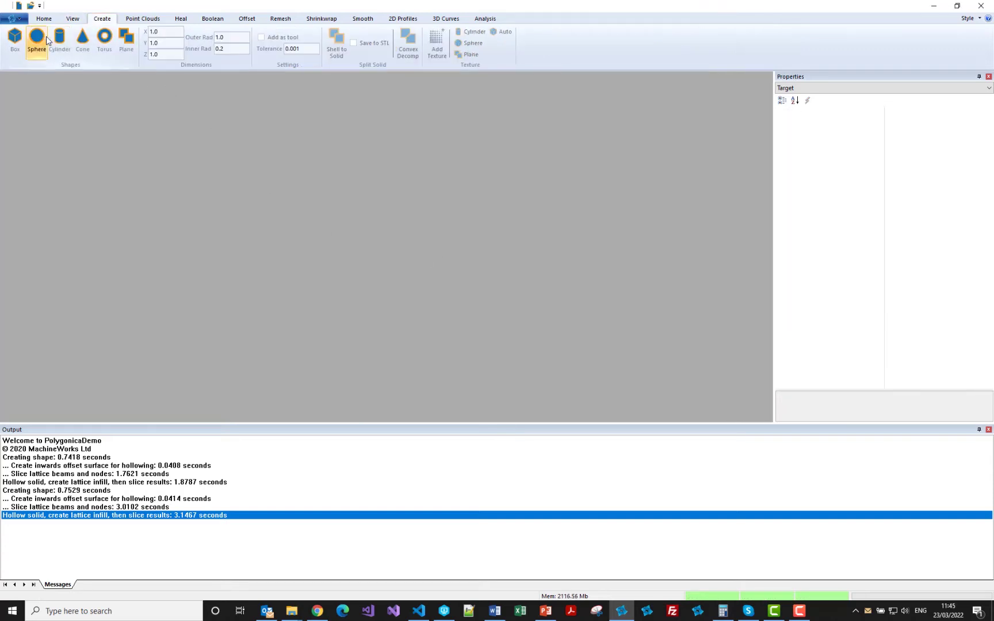
click(37, 39)
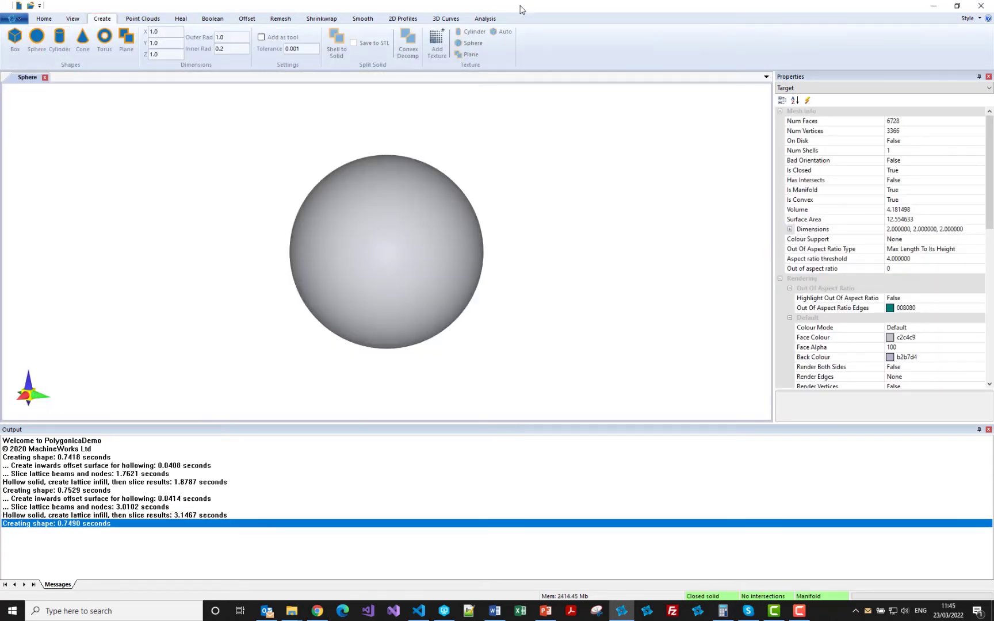
Generate a sliced, clipped Diamond infill of size 24 with 100 slices for the new sphere, without opening a new window.
click(485, 18)
click(396, 54)
click(397, 31)
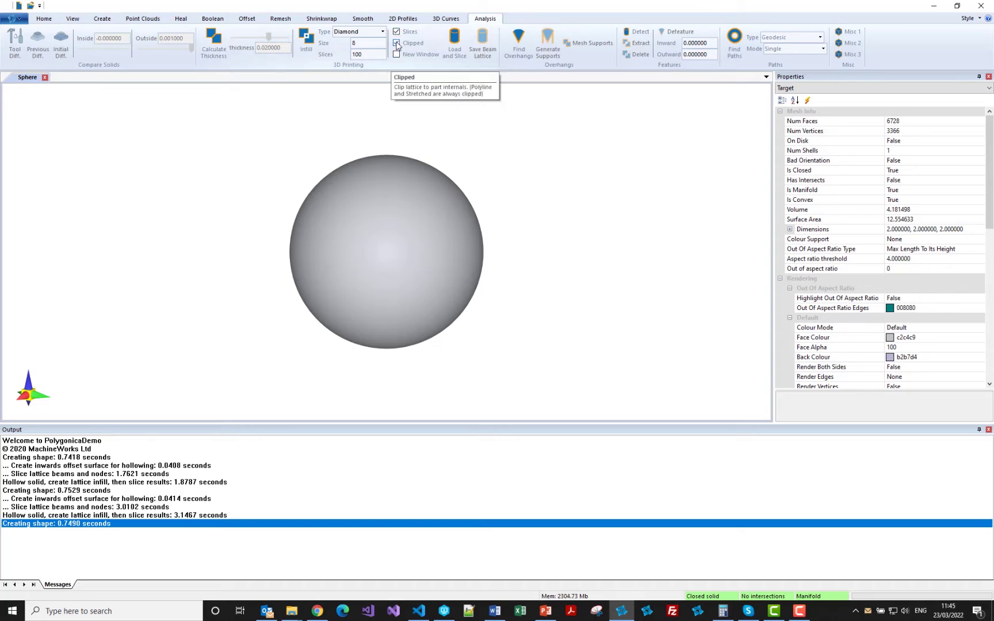
click(307, 47)
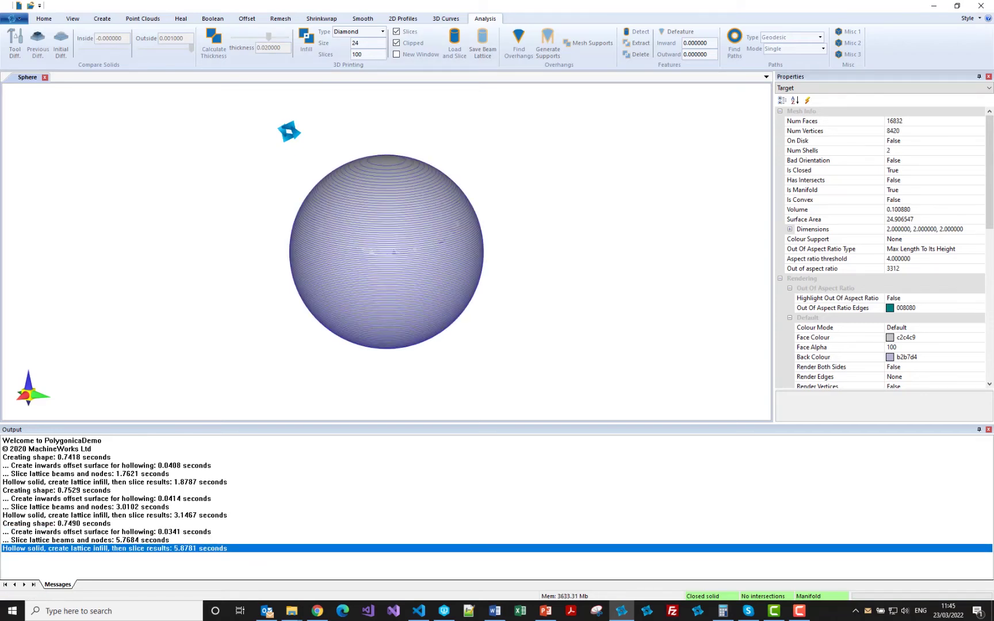
Make the infilled sphere transparent, then hide its solid surface so only the slice contours are shown.
right_click(367, 230)
click(385, 249)
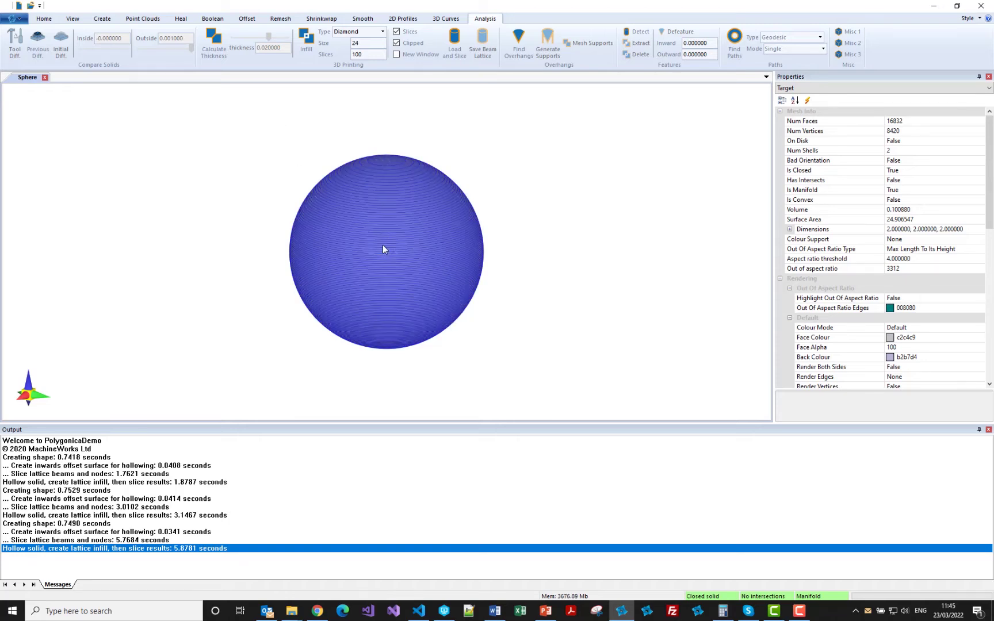
drag(381, 244, 381, 246)
right_click(387, 249)
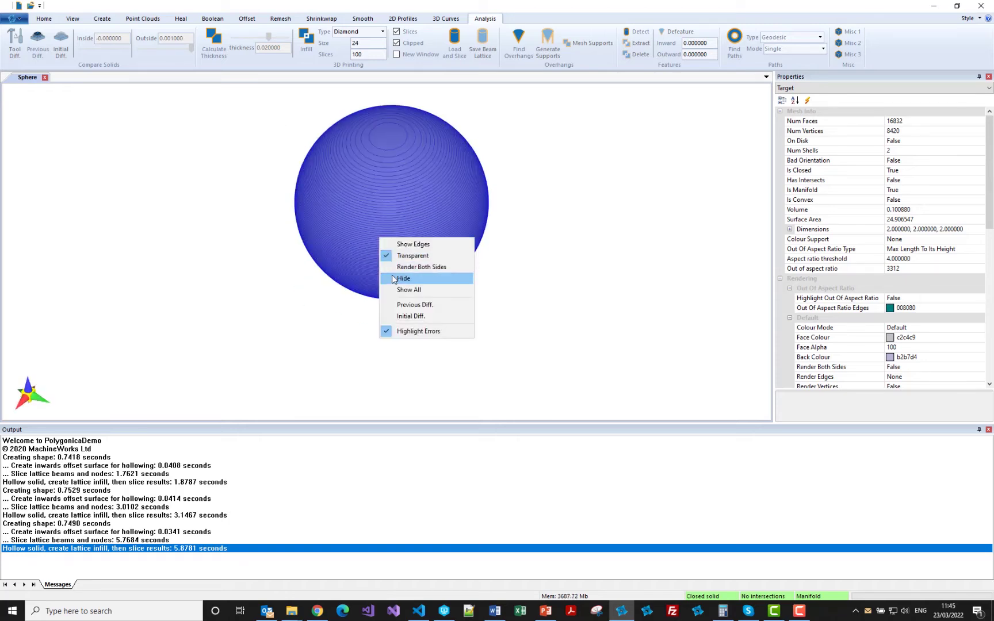
click(391, 274)
Examine the clipped lattice slices from the top, zooming in where the beams meet the sphere's outer shell.
click(73, 19)
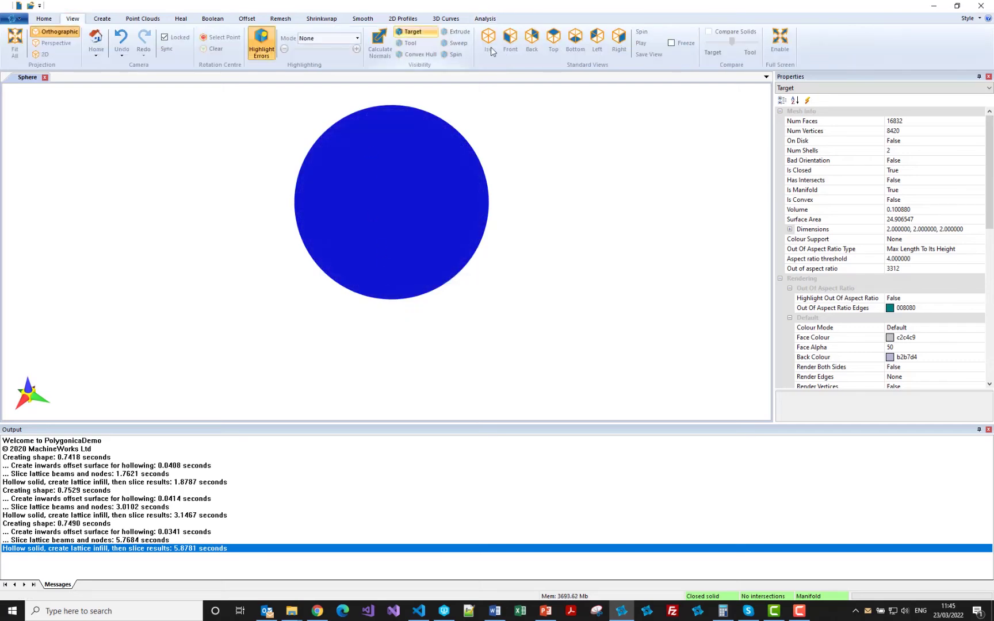
click(553, 45)
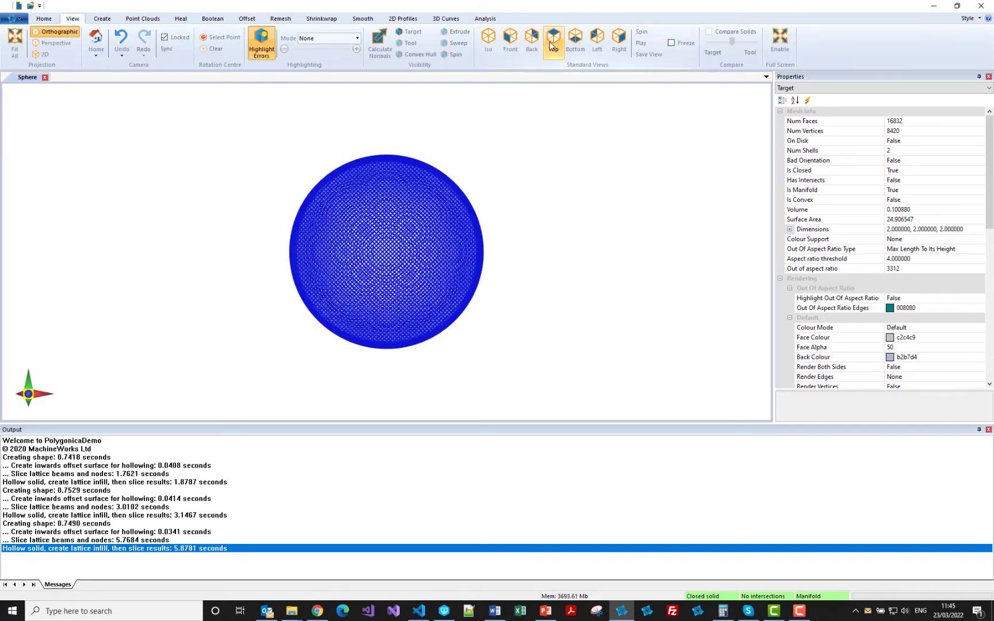
scroll(475, 227, up, 8)
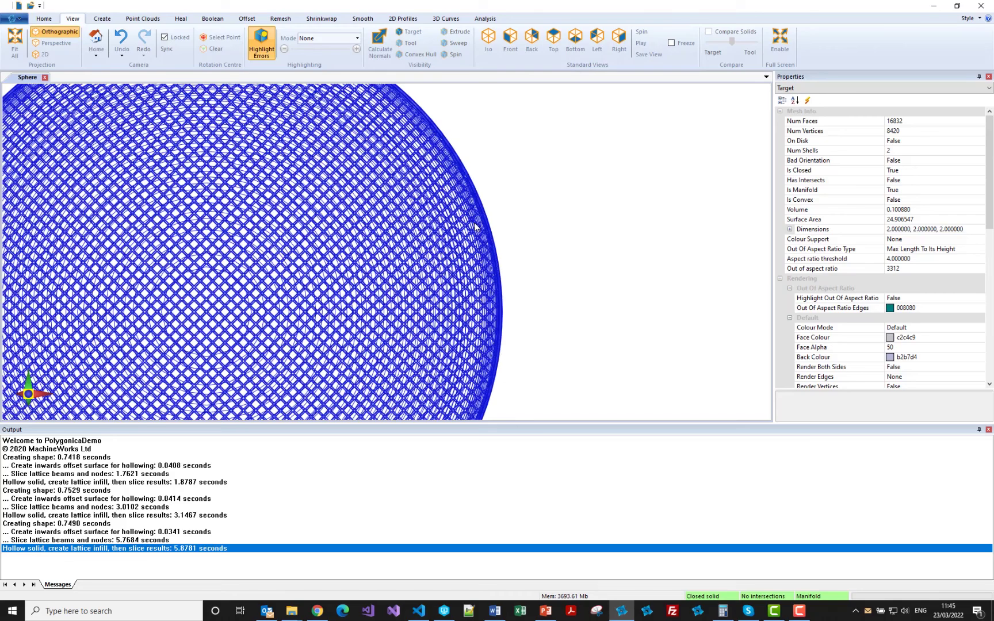
scroll(477, 230, up, 3)
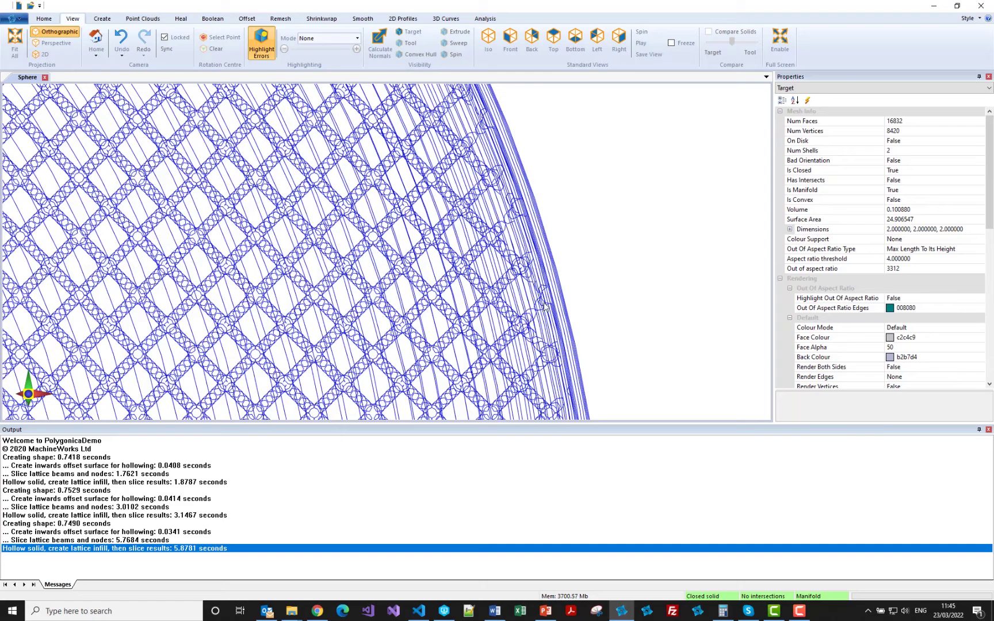
scroll(545, 306, down, 10)
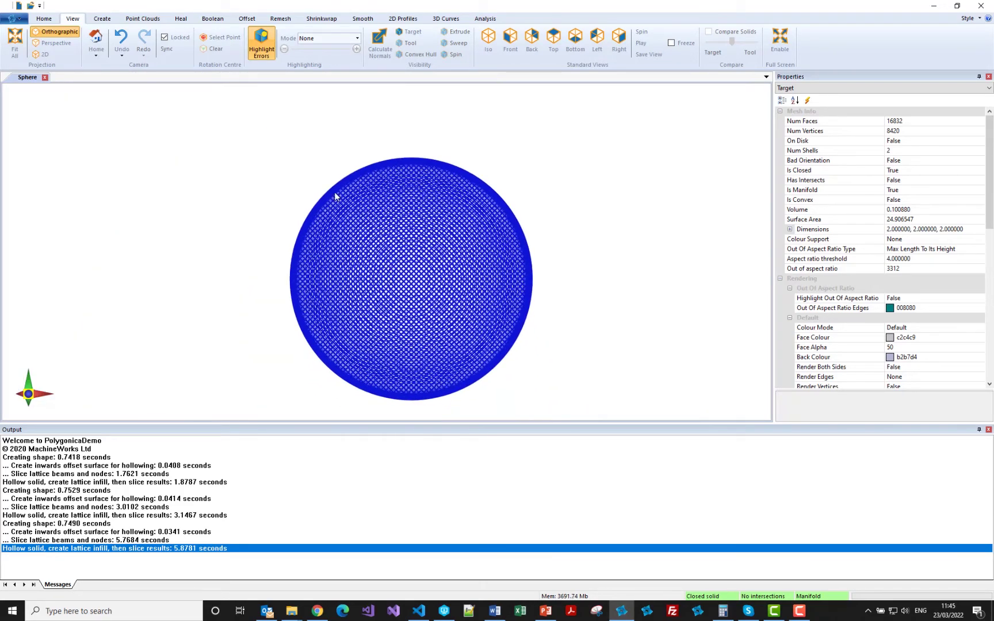
Close the clipped sphere without saving and open the recent model 3DBenchy.pgs.
click(45, 78)
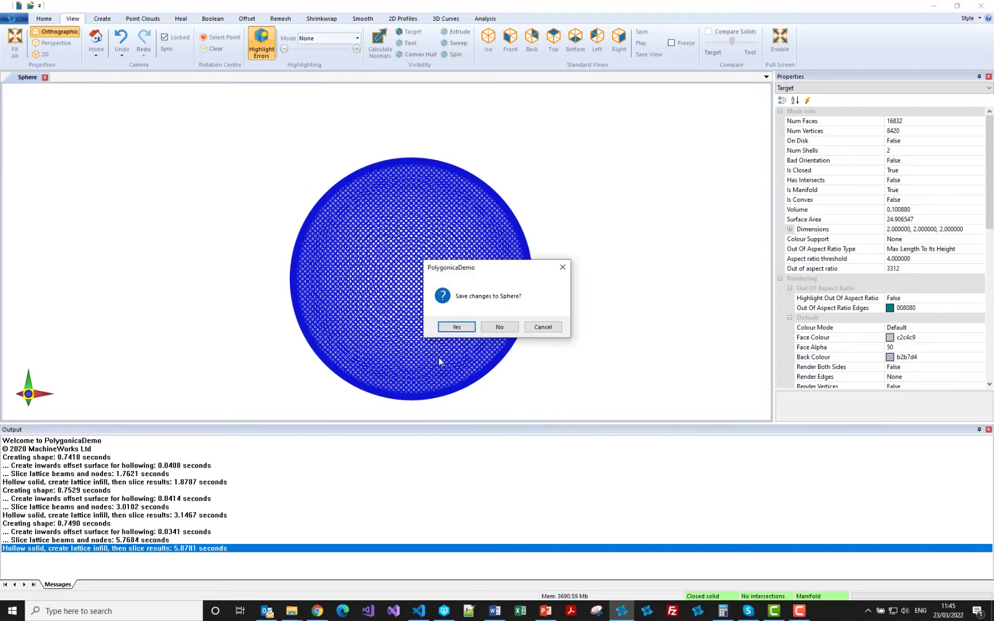
click(511, 332)
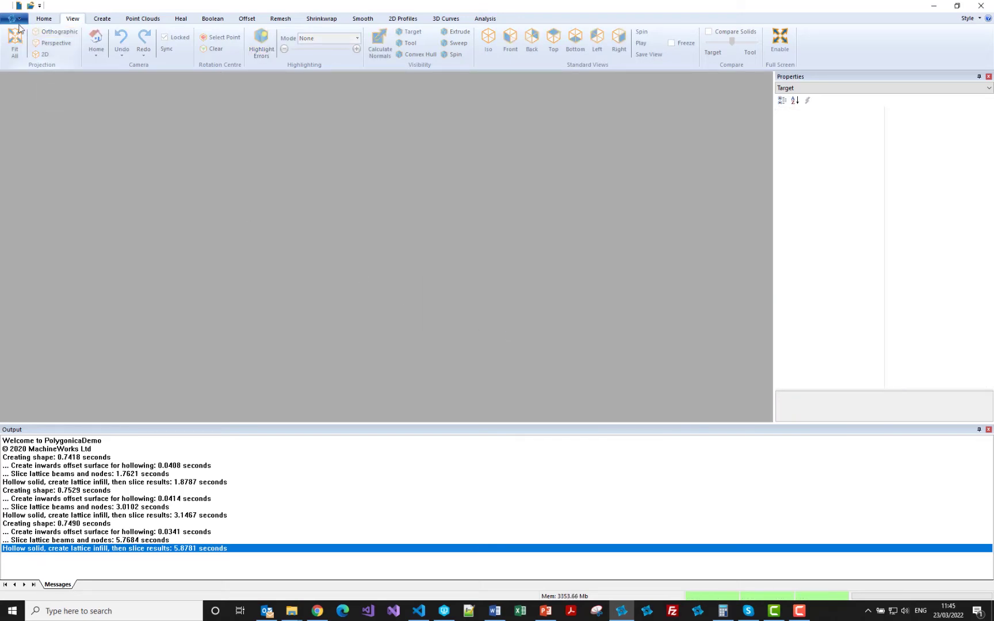
click(18, 20)
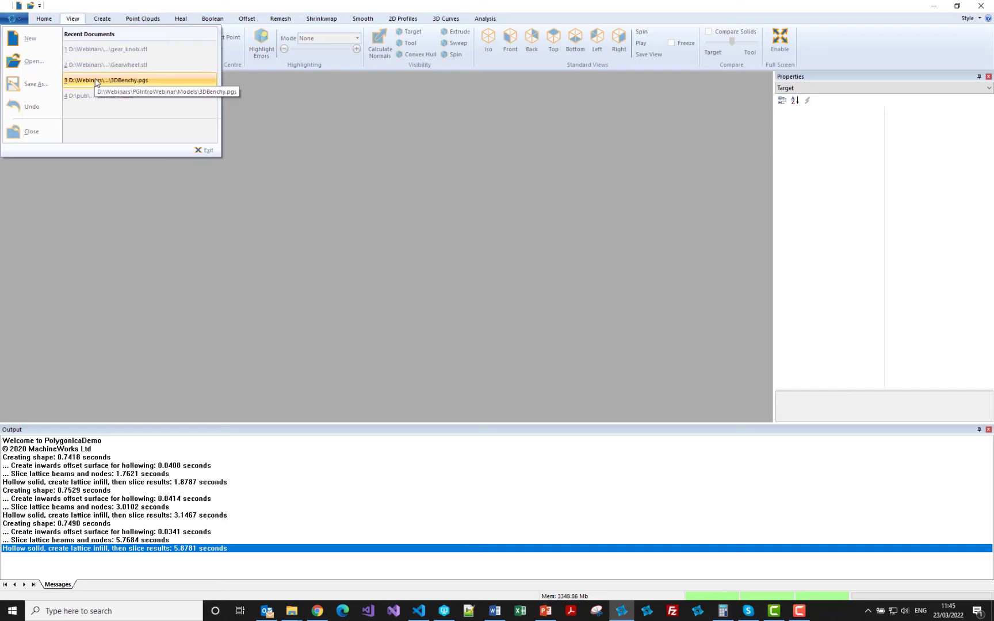
click(107, 80)
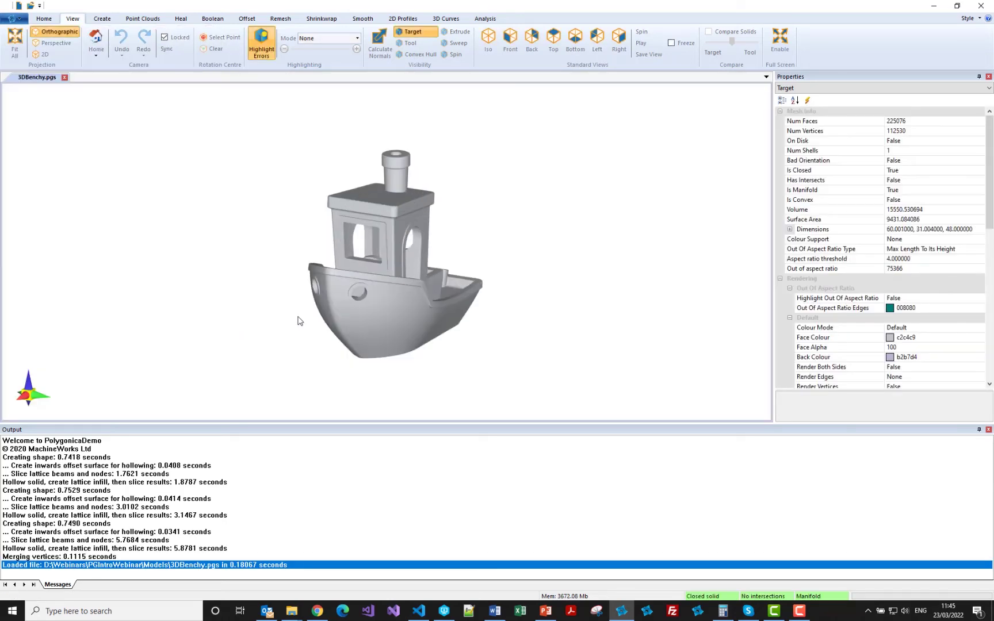
Generate a sliced, clipped Diamond infill of size 24 with 100 slices for the boat in a new window and inspect it.
middle_drag(307, 310, 385, 311)
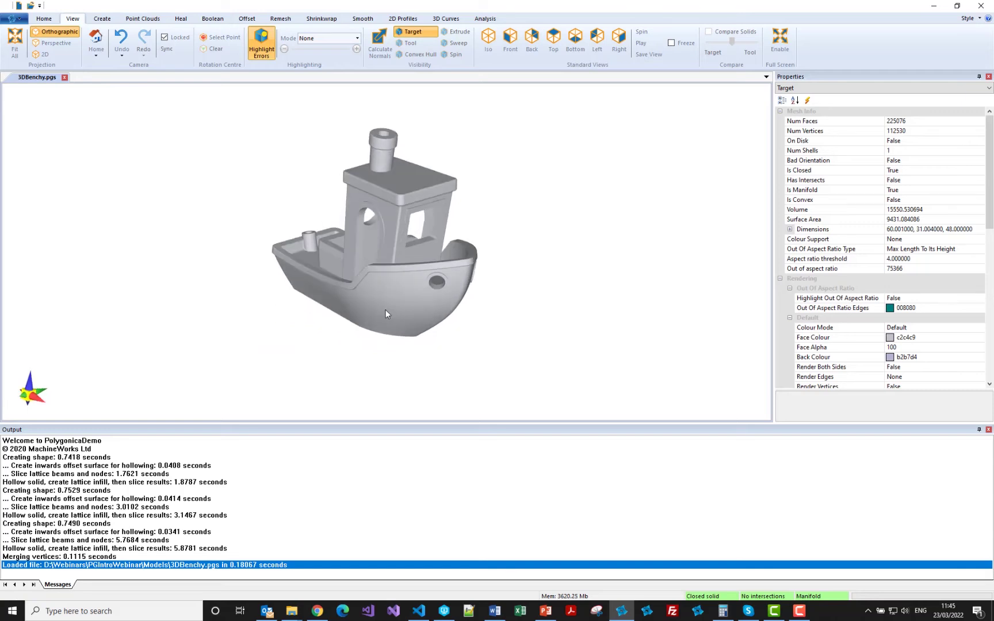
click(486, 19)
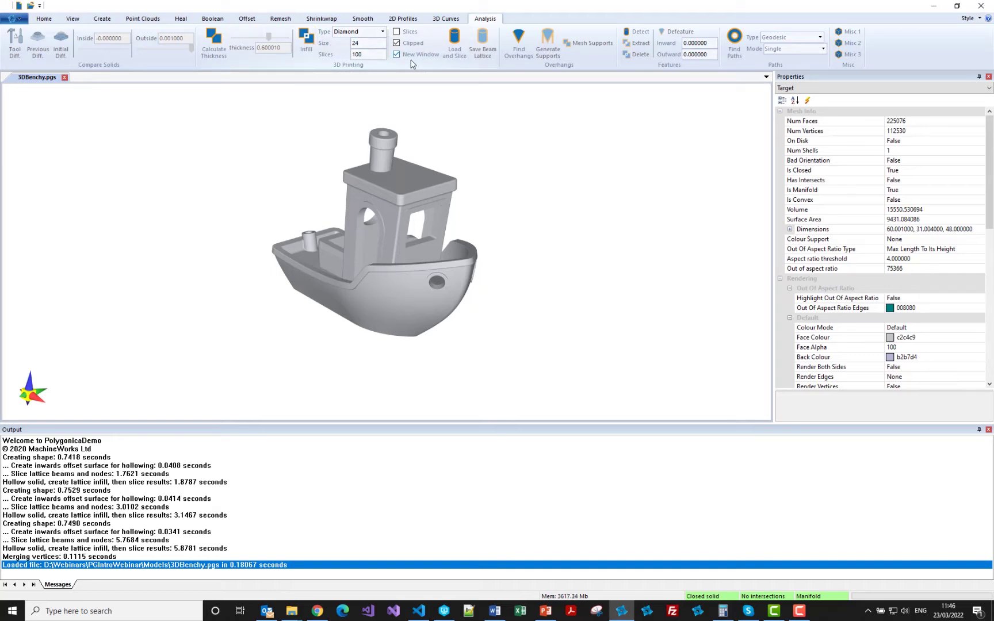
click(396, 32)
click(306, 39)
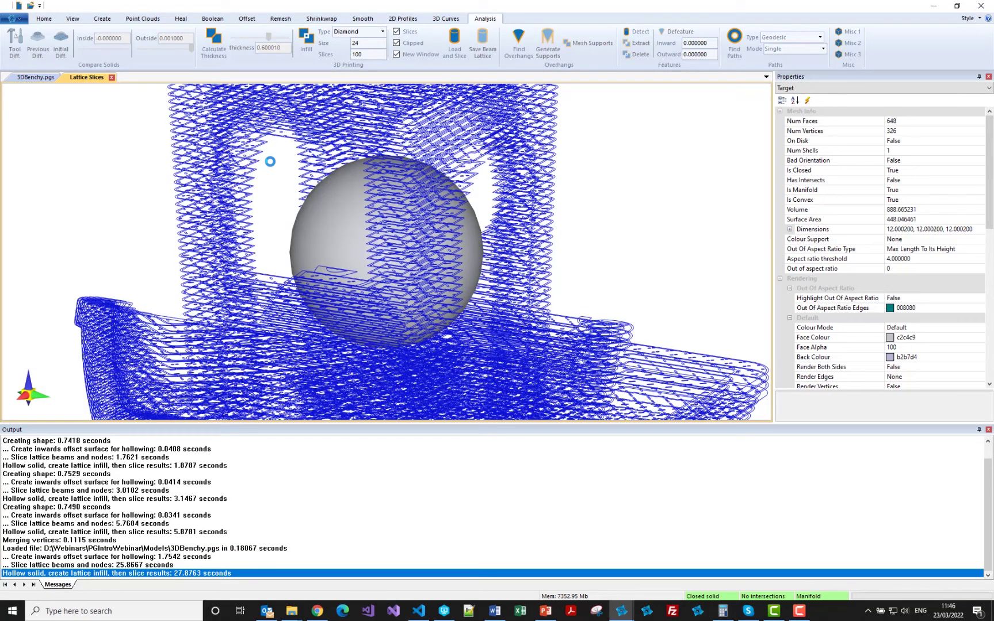
middle_drag(319, 191, 329, 210)
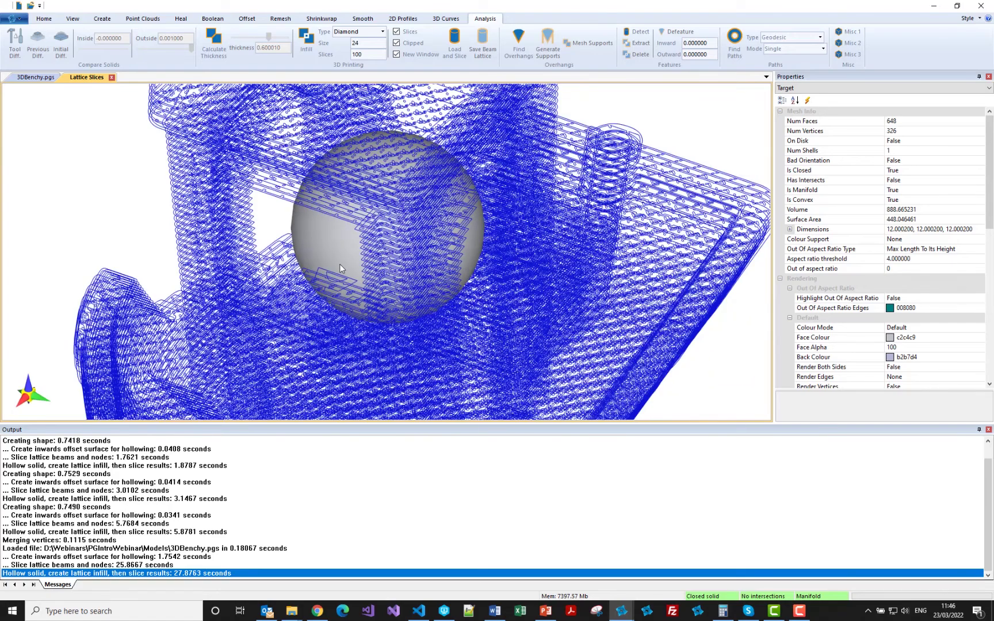
Examine the boat's lattice slice contours as a whole from several angles.
scroll(339, 265, down, 3)
middle_drag(341, 256, 322, 244)
mouse_move(409, 246)
middle_down()
mouse_move(389, 257)
mouse_move(399, 259)
middle_up()
scroll(399, 257, down, 3)
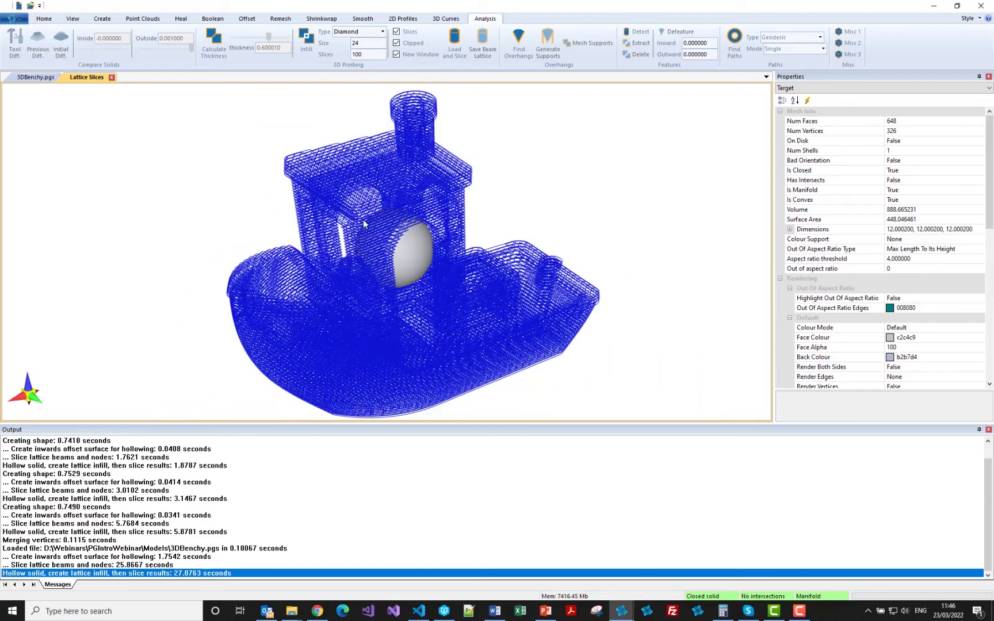
middle_drag(370, 237, 396, 252)
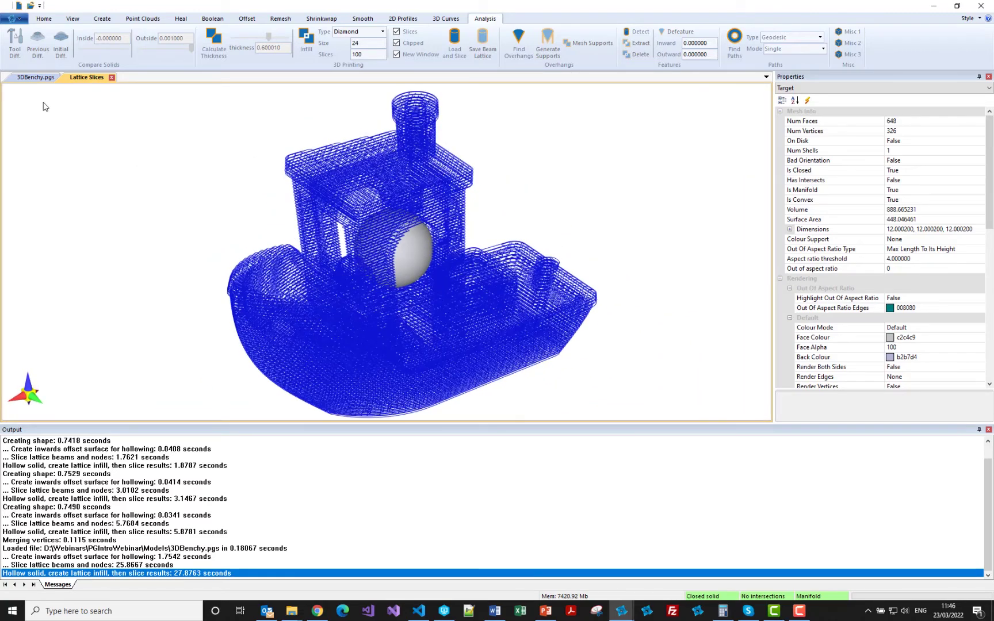
Tile the 3DBenchy.pgs and Lattice Slices windows side by side and show the models in the standard top view.
click(39, 77)
middle_drag(348, 291, 342, 231)
right_click(343, 231)
click(335, 226)
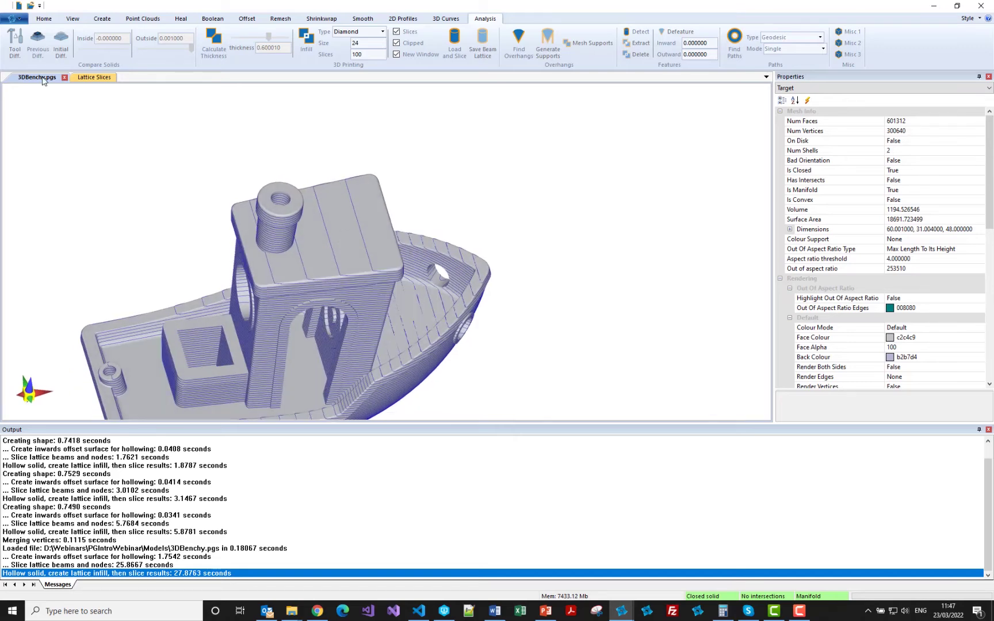
click(43, 19)
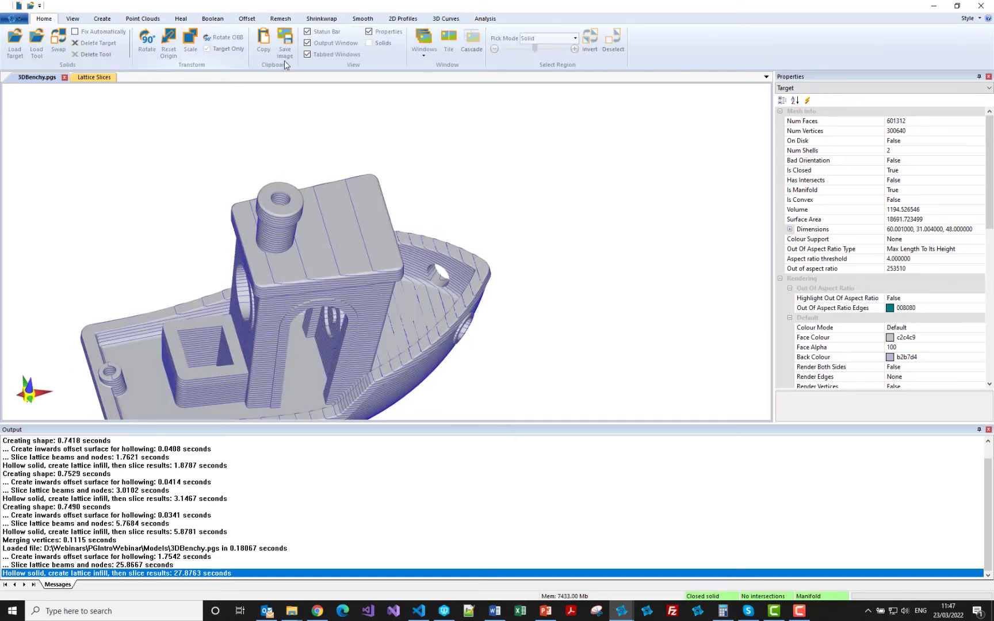
click(449, 42)
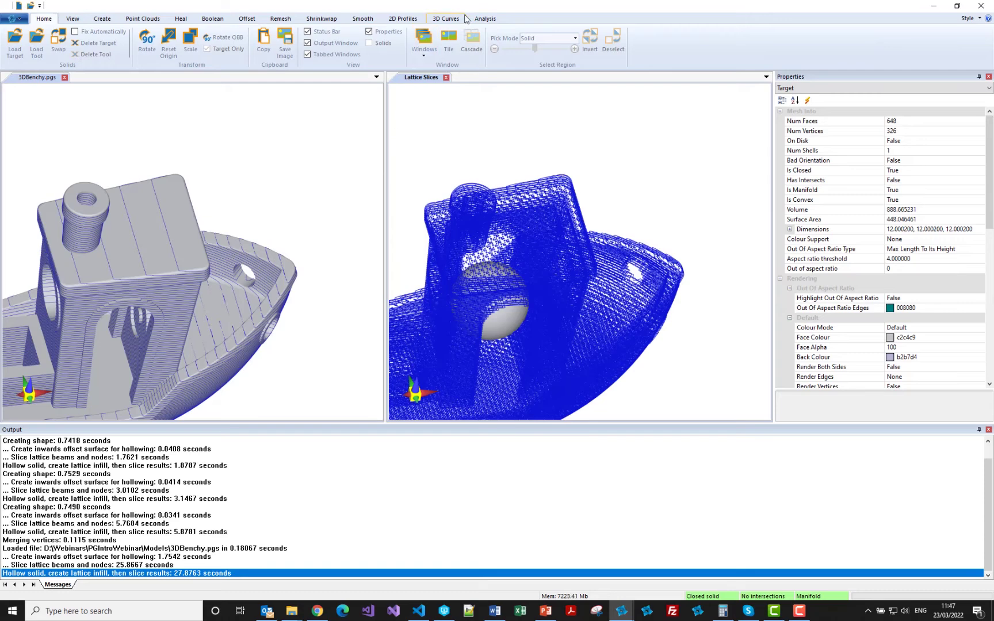
click(73, 18)
click(554, 40)
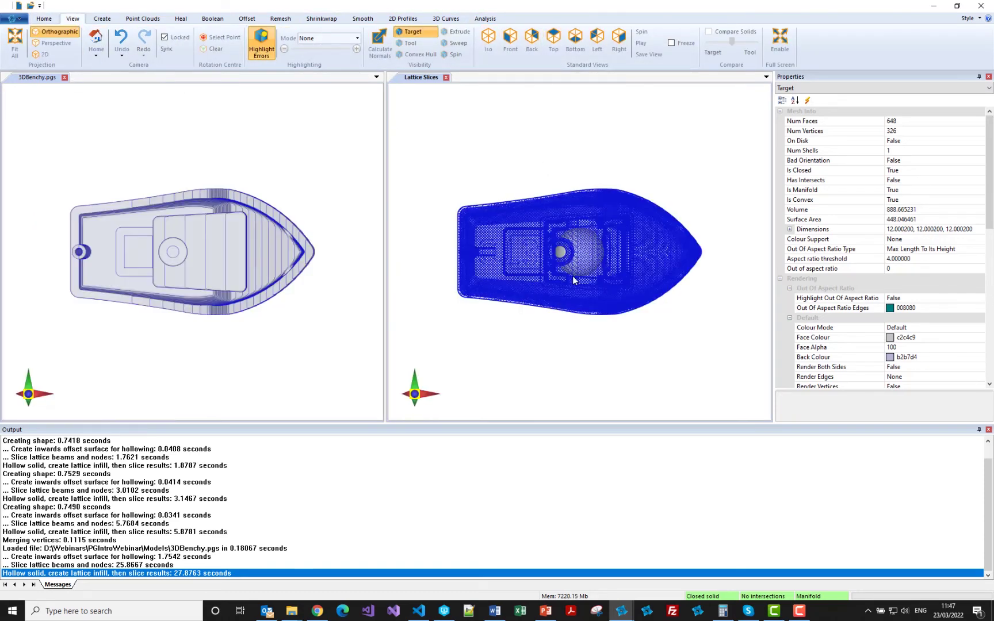
Make the boat solid in 3DBenchy.pgs transparent and compare its internal lattice with the slice contours up close.
right_click(204, 255)
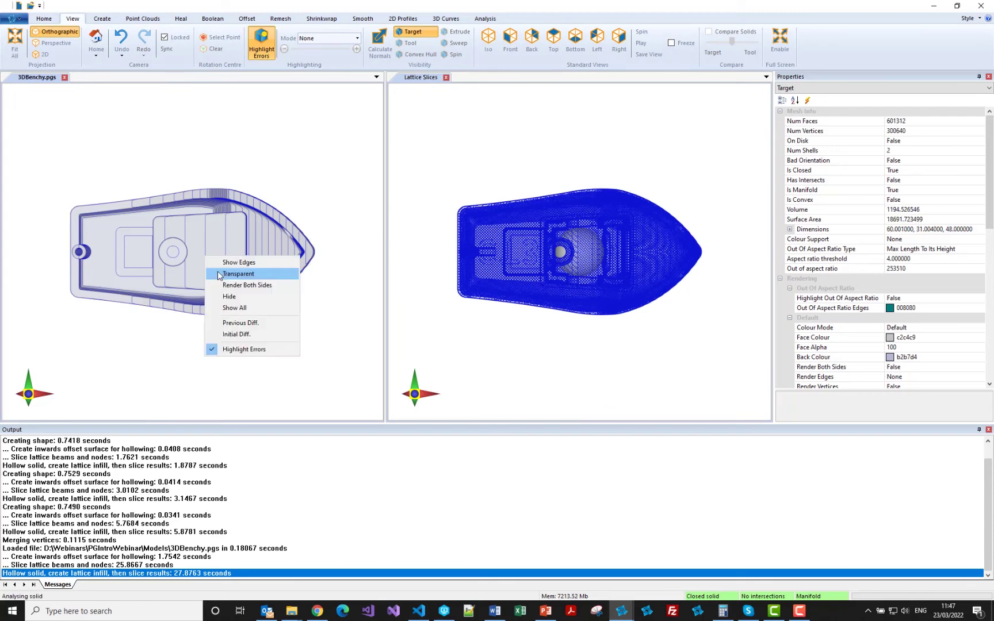
click(218, 274)
scroll(210, 258, up, 5)
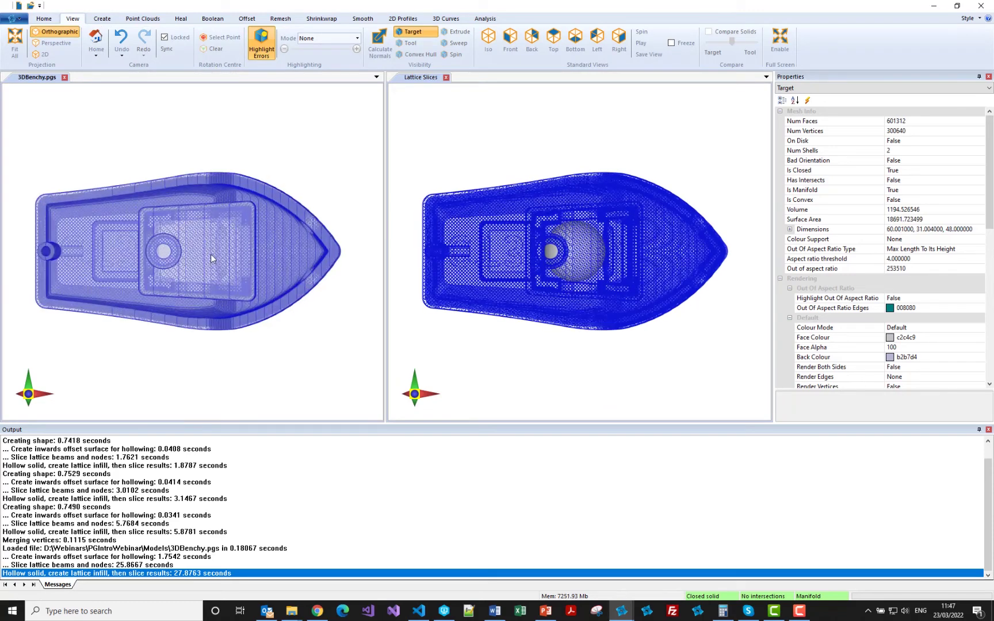
scroll(210, 254, up, 3)
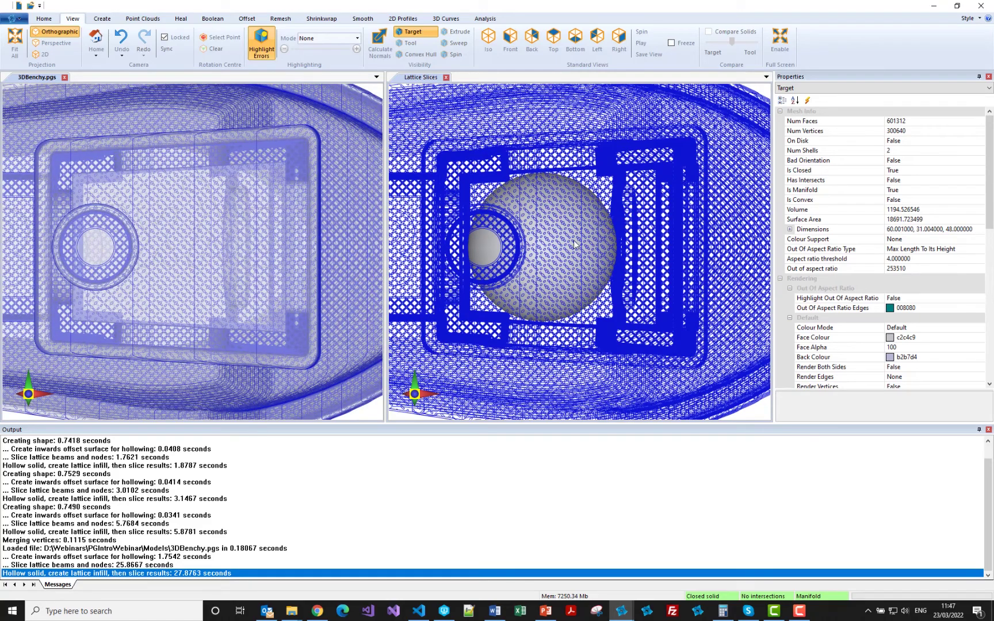
scroll(625, 273, up, 6)
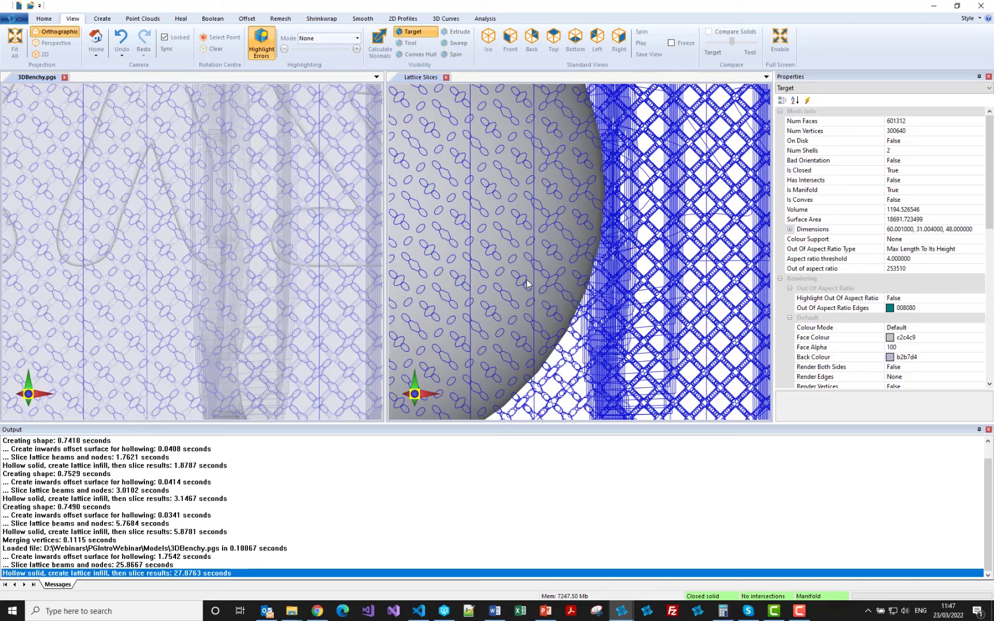
scroll(526, 279, down, 8)
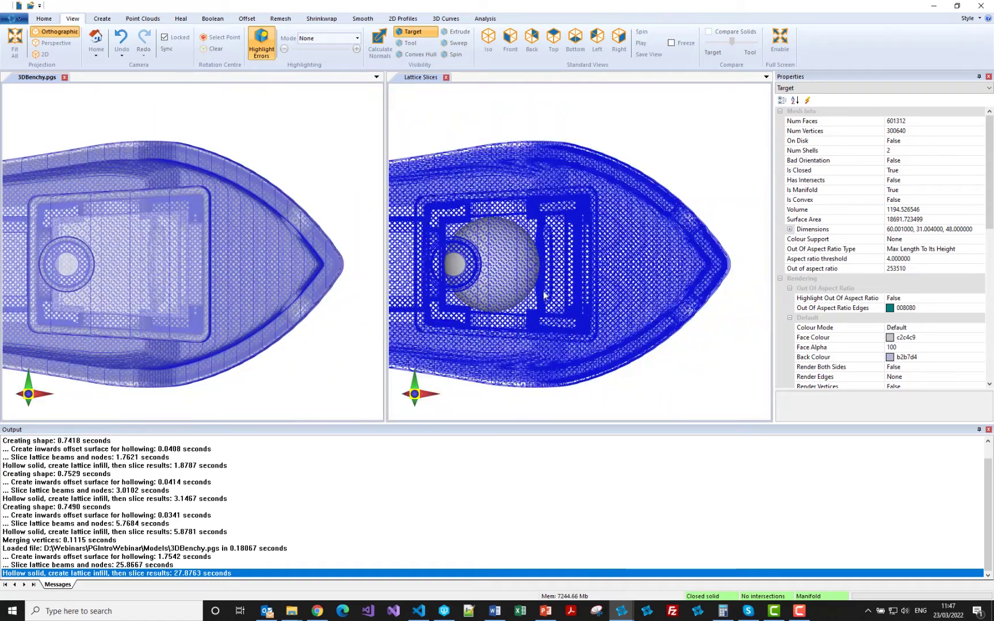
scroll(690, 240, up, 1)
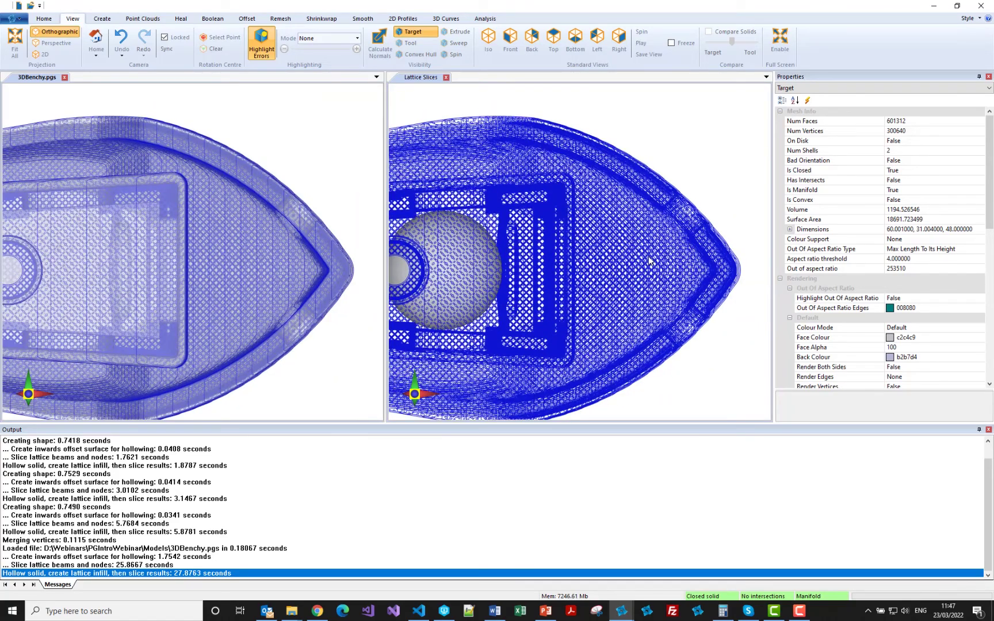
scroll(649, 261, down, 2)
middle_drag(252, 299, 244, 267)
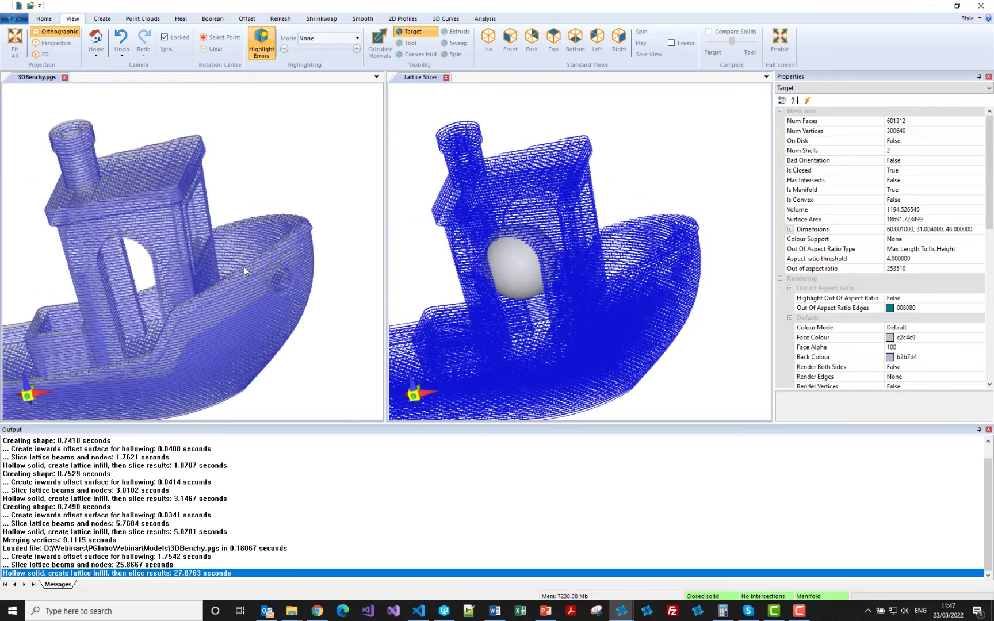
Hide the boat's solid surface to view only its slice contours, then show everything again.
right_click(248, 298)
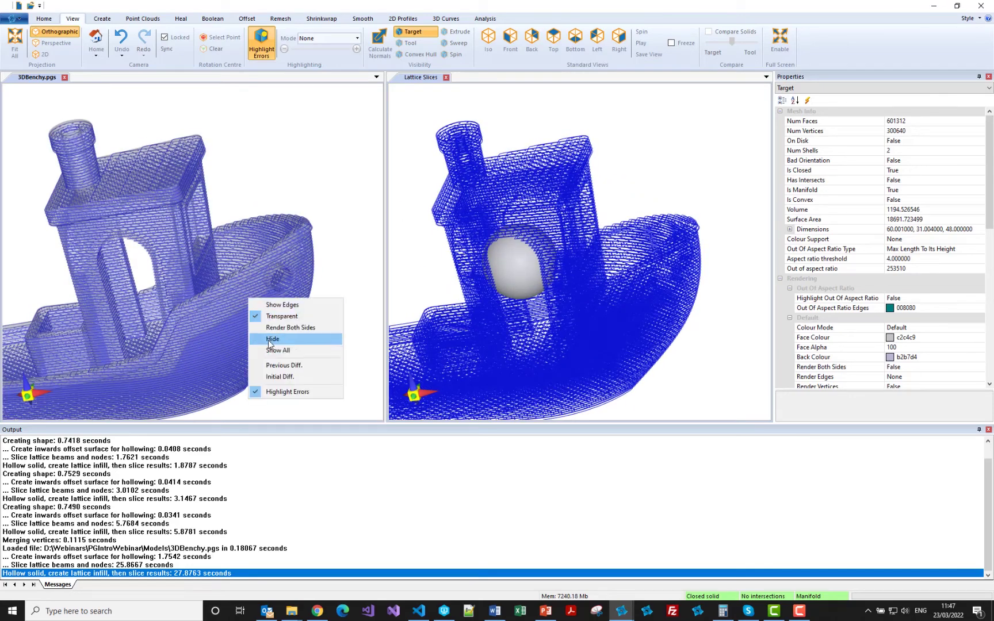
click(270, 340)
mouse_move(214, 313)
middle_down()
mouse_move(229, 299)
mouse_move(226, 319)
middle_up()
right_click(219, 295)
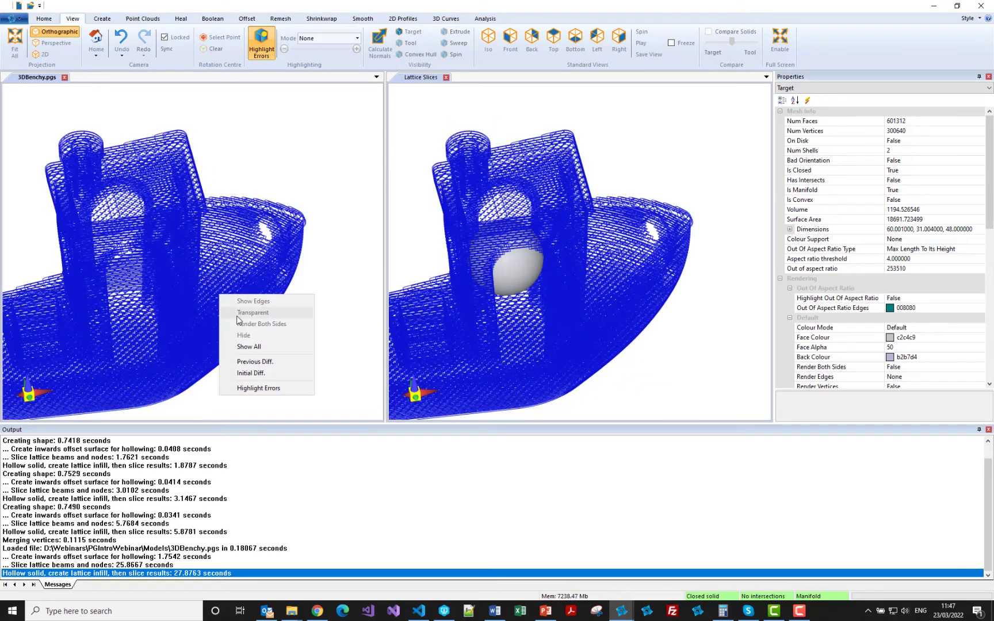
click(246, 347)
middle_drag(199, 315, 197, 302)
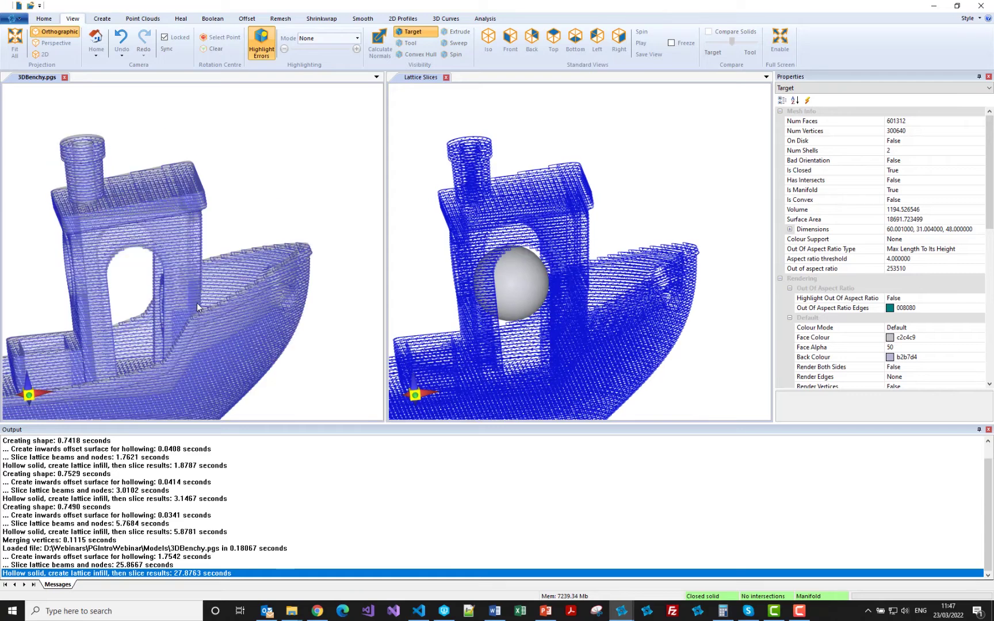
Close 3DBenchy.pgs without saving and the Lattice Slices window, then open the recent model gear_knob.stl.
click(65, 77)
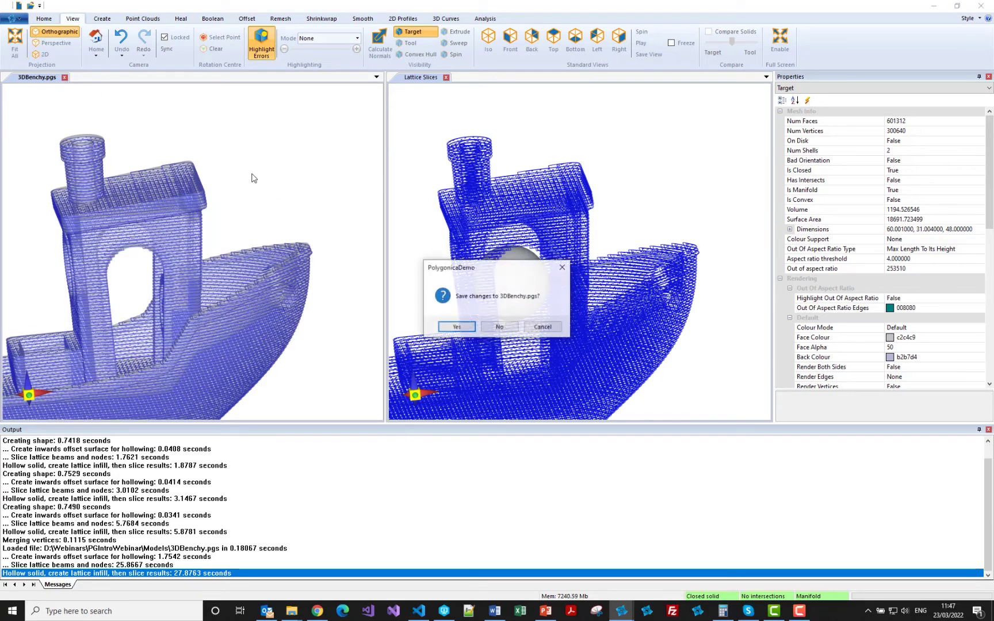
click(501, 326)
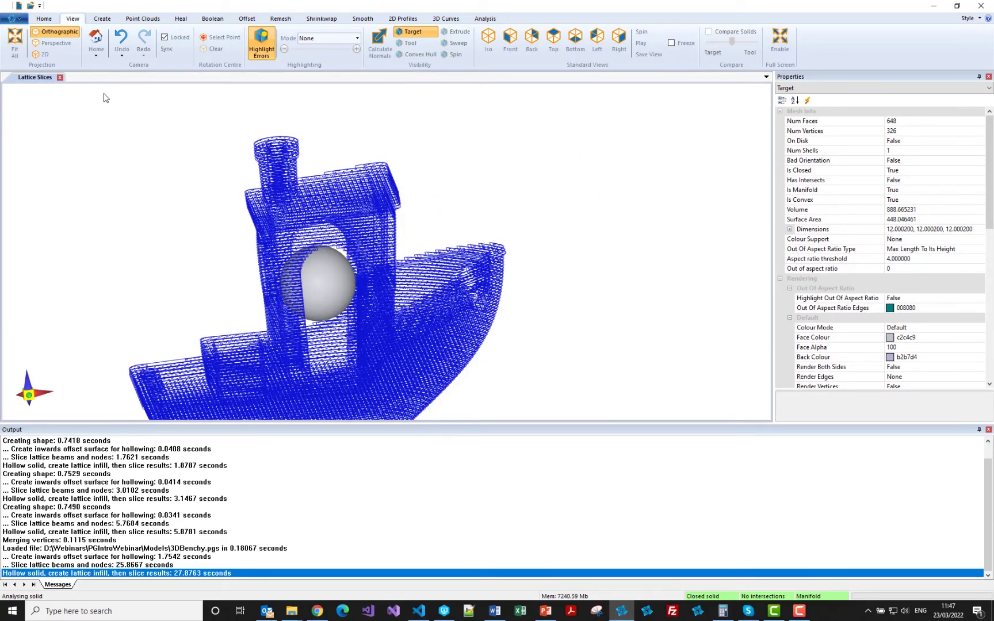
click(60, 77)
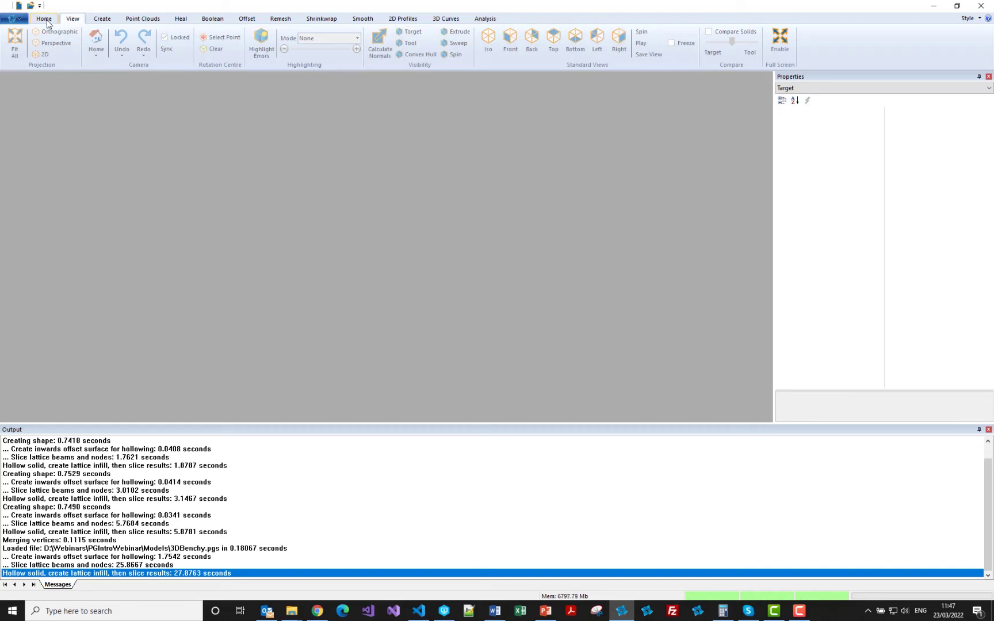
click(13, 19)
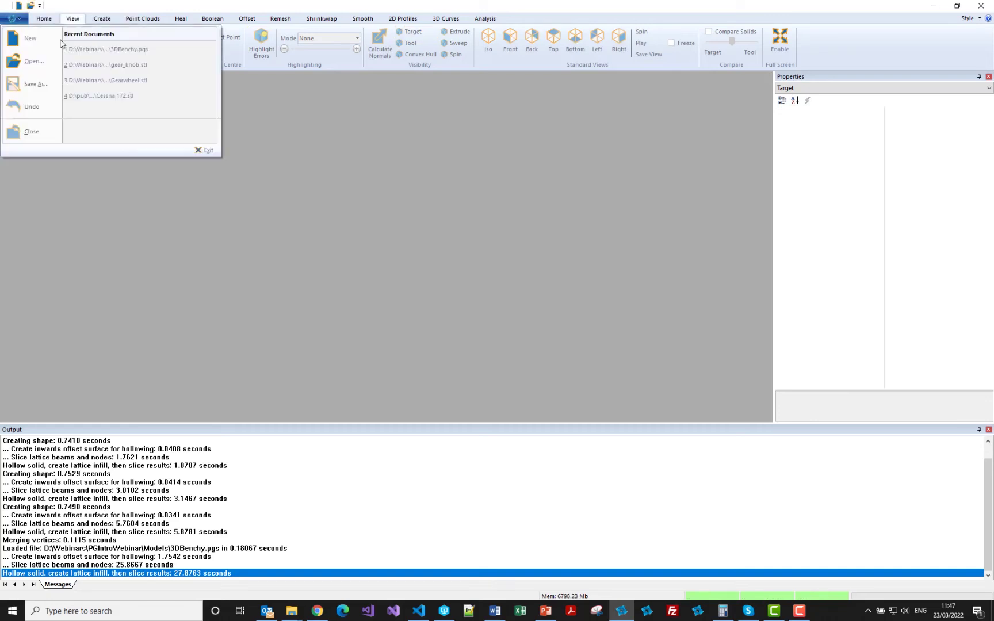
click(101, 66)
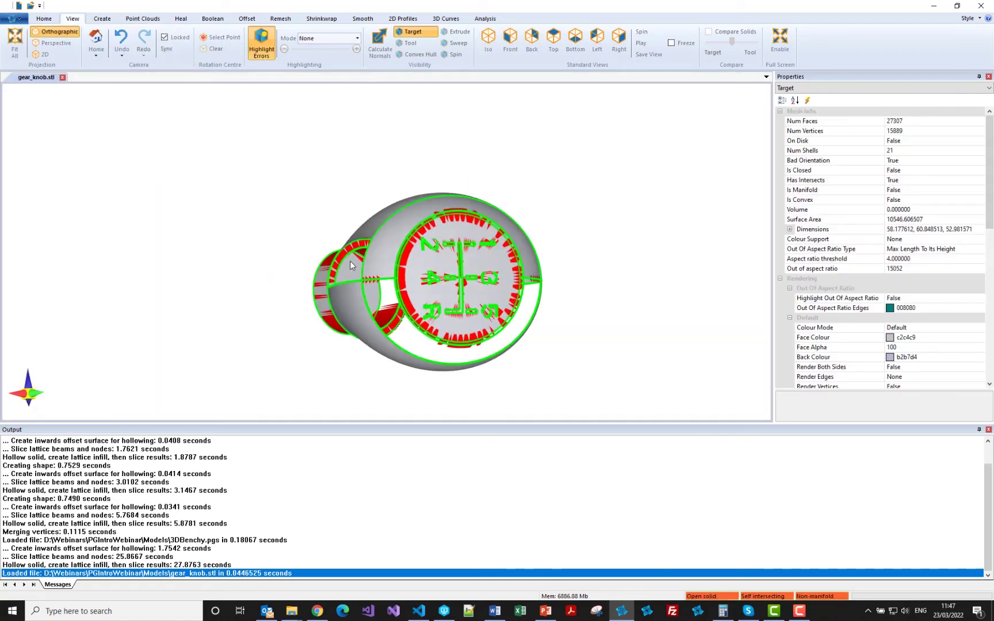
Render both sides of the gear knob's faces and inspect its highlighted mesh errors from several angles.
drag(350, 262, 362, 243)
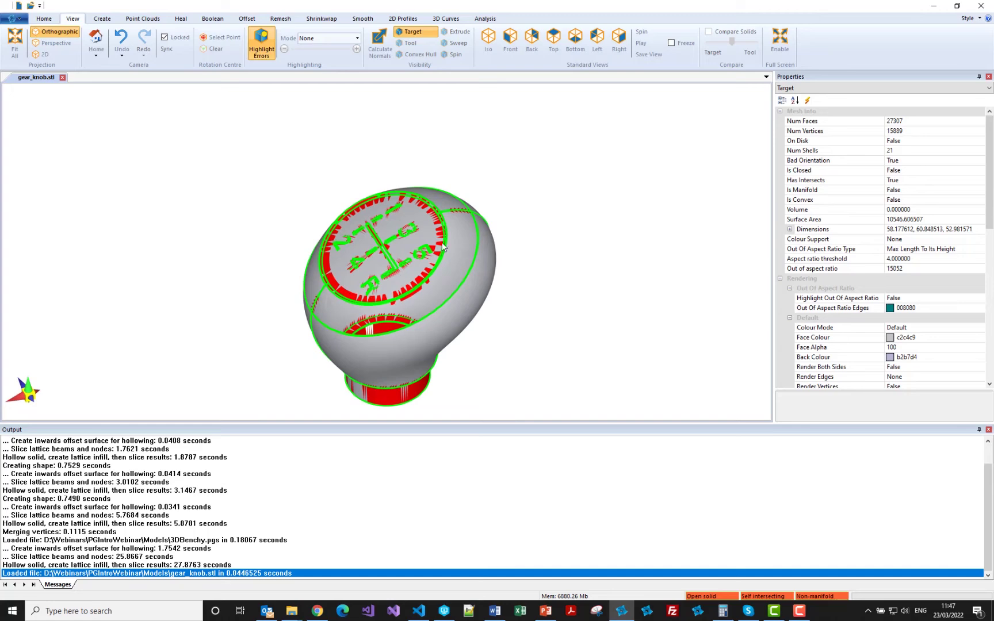
middle_drag(384, 294, 381, 260)
drag(382, 261, 432, 299)
right_click(430, 295)
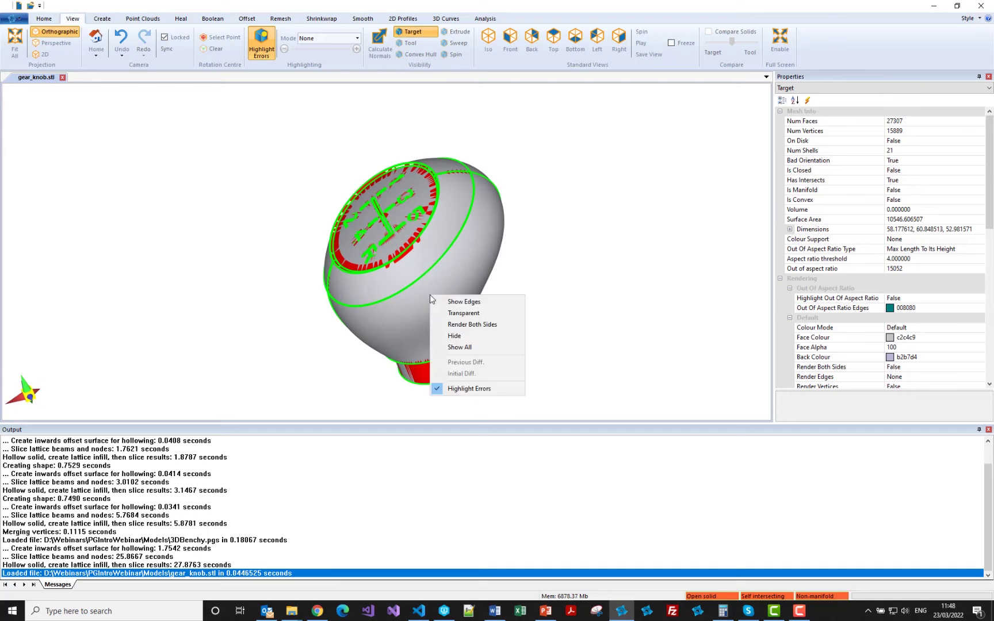
click(449, 326)
mouse_move(409, 290)
mouse_down()
mouse_move(416, 301)
mouse_move(415, 285)
mouse_move(391, 279)
mouse_move(373, 297)
mouse_move(395, 287)
mouse_move(332, 307)
mouse_move(414, 290)
mouse_move(417, 301)
mouse_move(391, 291)
mouse_up()
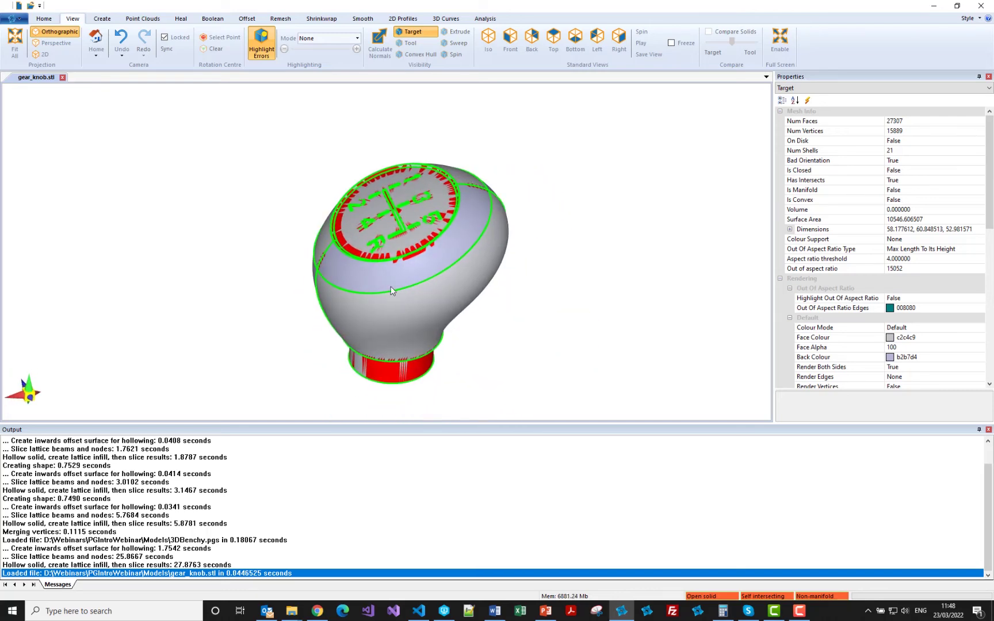
Run automatic healing on the gear knob mesh and inspect the repaired solid from several angles.
click(181, 19)
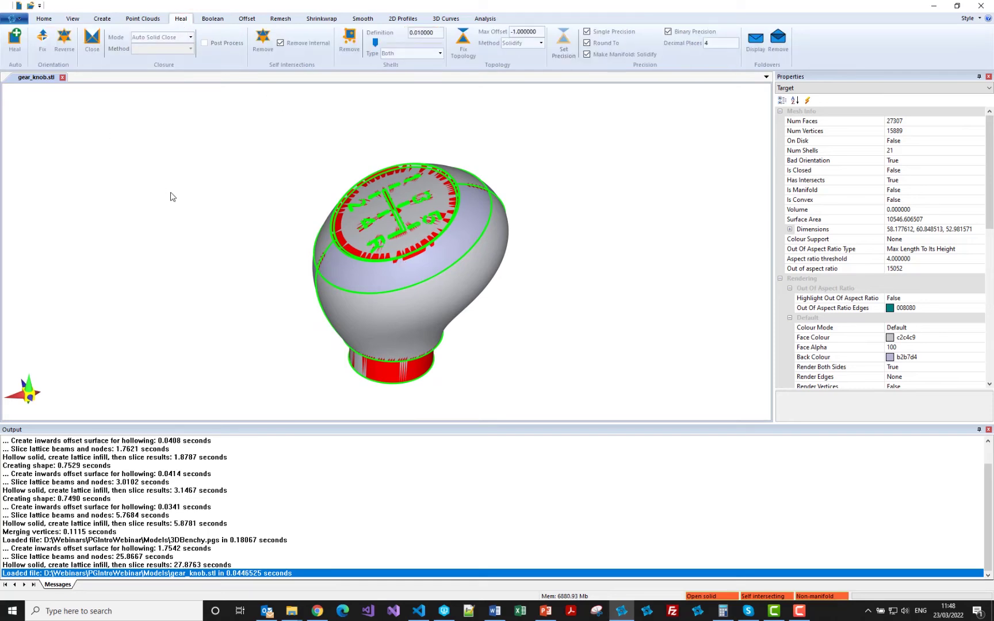
click(15, 38)
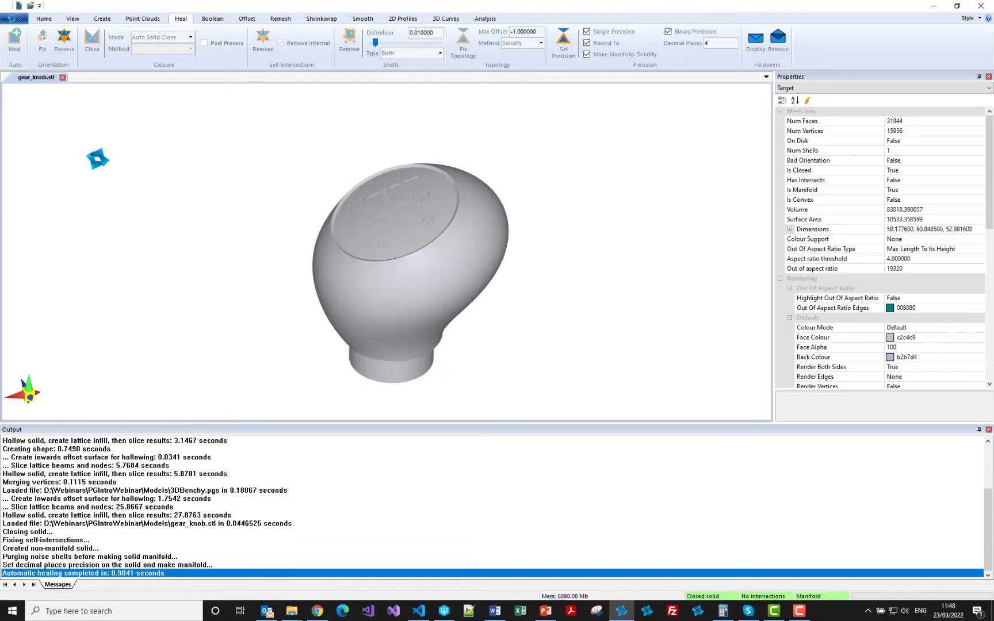
middle_drag(215, 236, 215, 239)
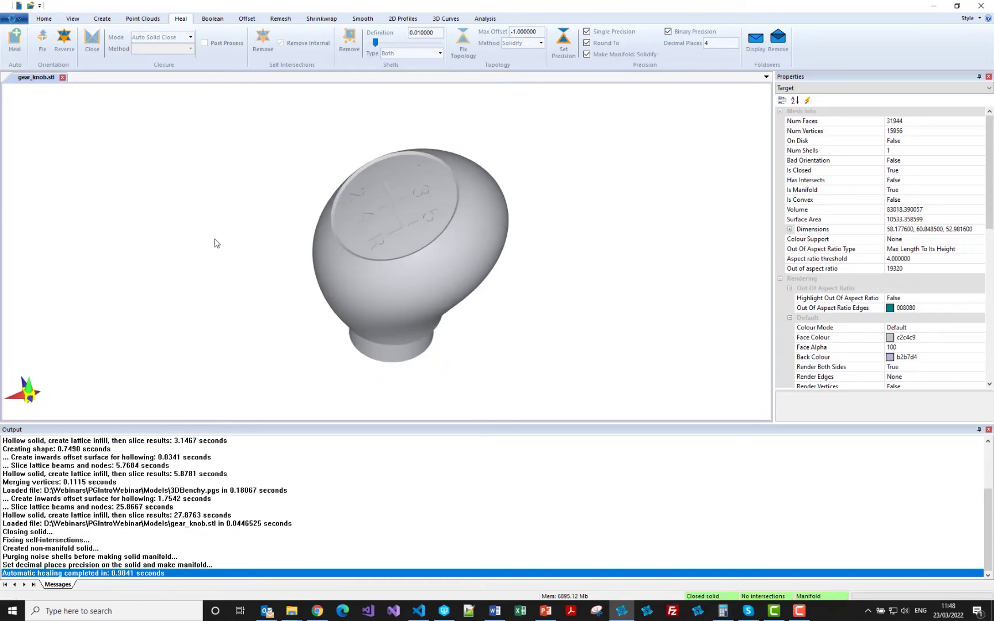
mouse_move(303, 247)
middle_down()
mouse_move(319, 251)
mouse_move(315, 235)
middle_up()
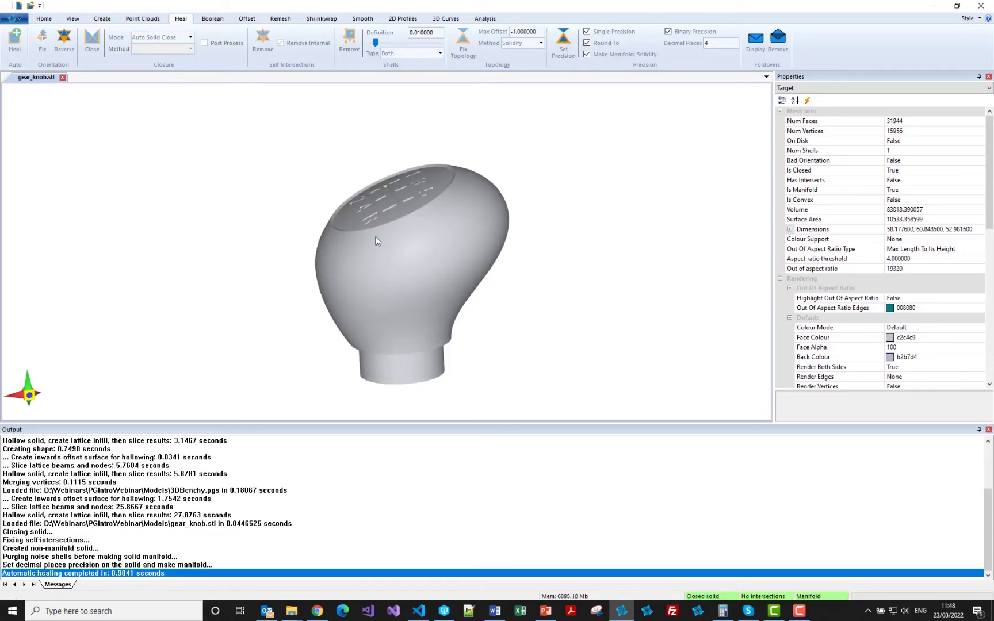
mouse_move(385, 256)
middle_down()
mouse_move(384, 238)
mouse_move(386, 249)
middle_up()
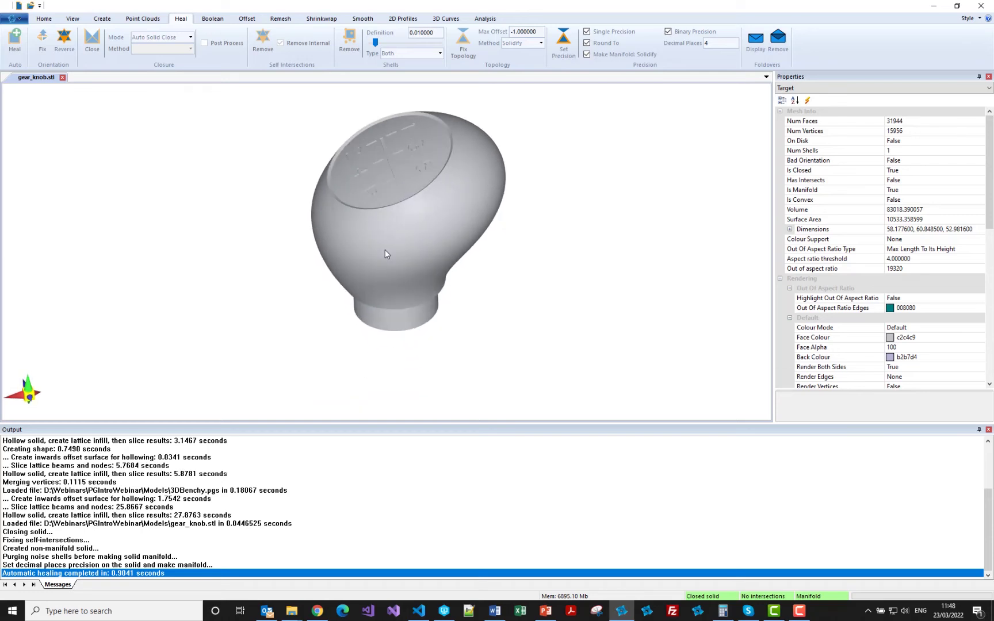
middle_drag(374, 199, 378, 226)
Load gyroid.pgs from the Models folder as the tool solid alongside the gear knob.
click(481, 19)
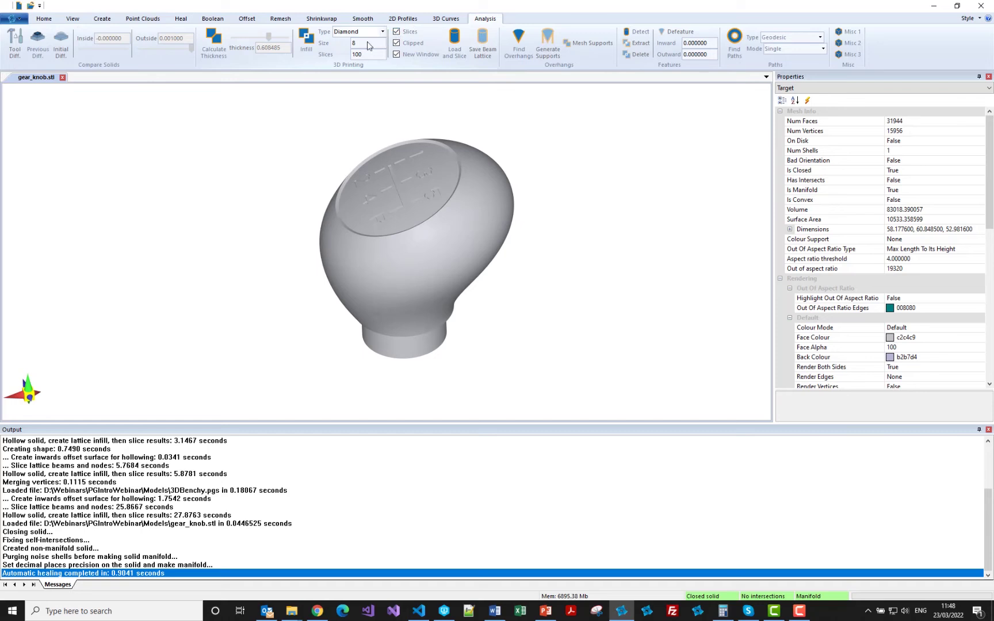
click(43, 19)
click(37, 42)
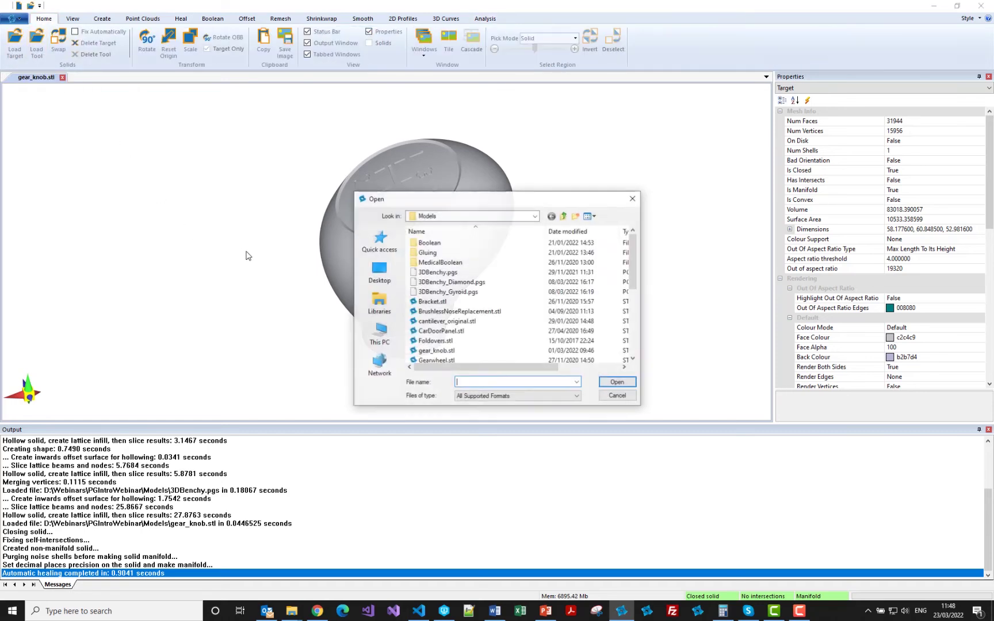
scroll(478, 315, down, 1)
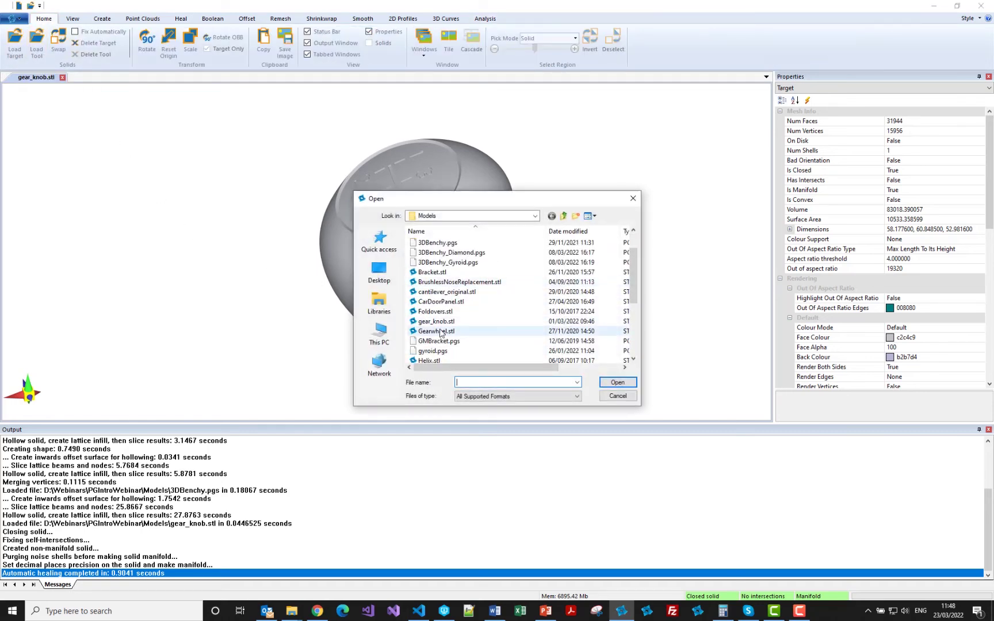
click(432, 351)
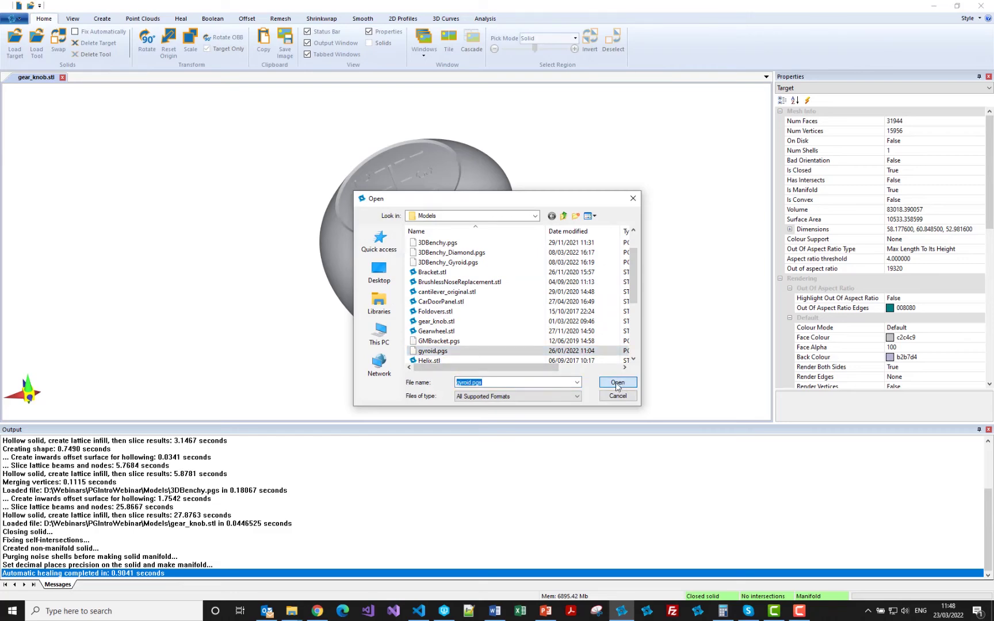
click(617, 382)
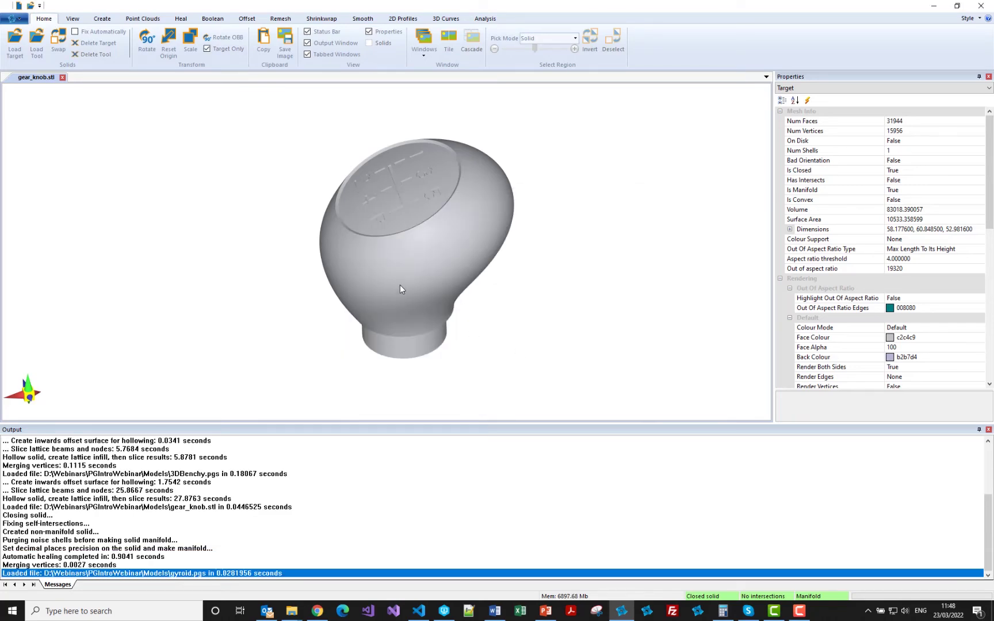
Make the gear knob transparent and take a close look at the small gyroid cell inside it.
right_click(400, 285)
click(408, 300)
middle_drag(400, 297, 406, 267)
scroll(391, 276, up, 10)
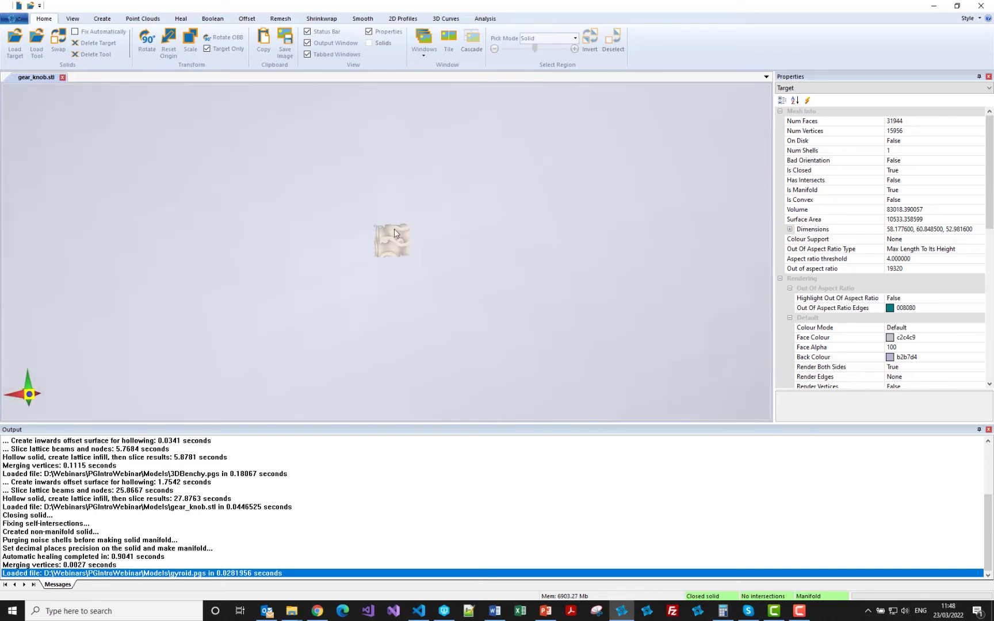
Generate the hollowed, sliced infill for the gear knob using the Tool lattice type with size 16.
scroll(398, 256, down, 10)
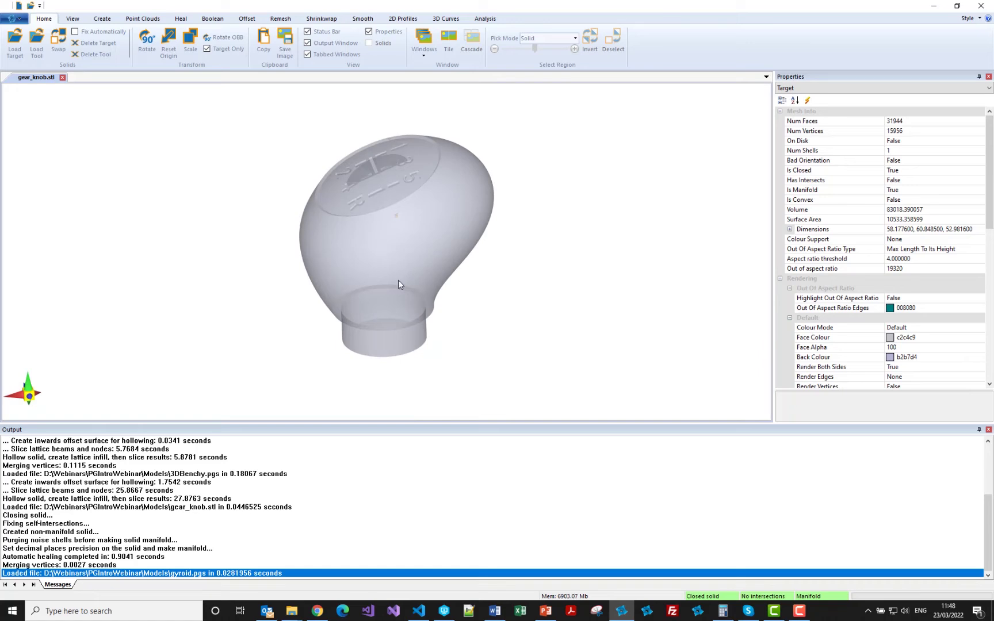
mouse_move(385, 234)
middle_down()
mouse_move(406, 260)
mouse_move(401, 242)
middle_up()
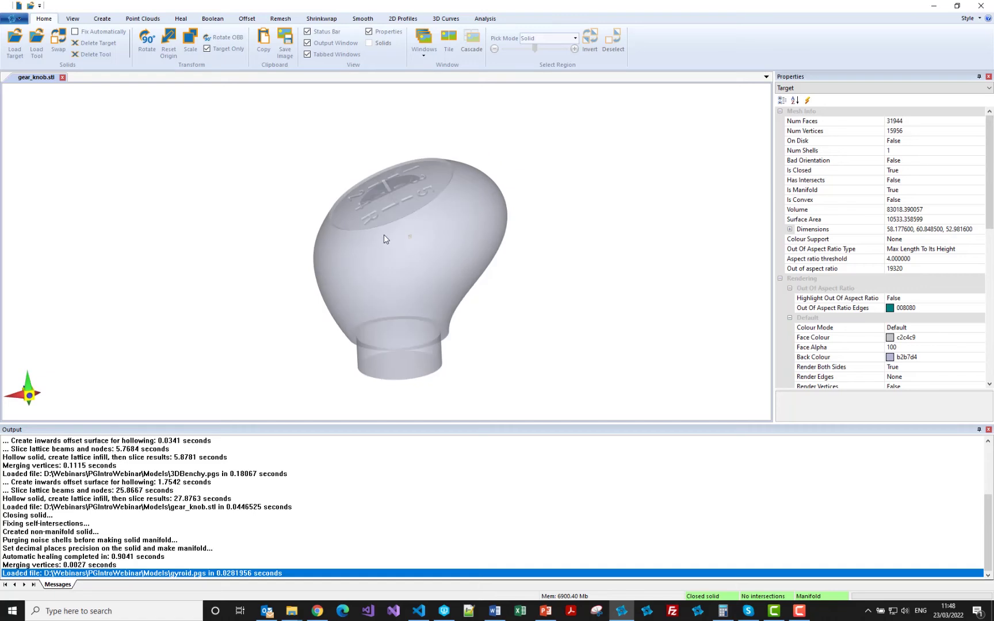
click(485, 20)
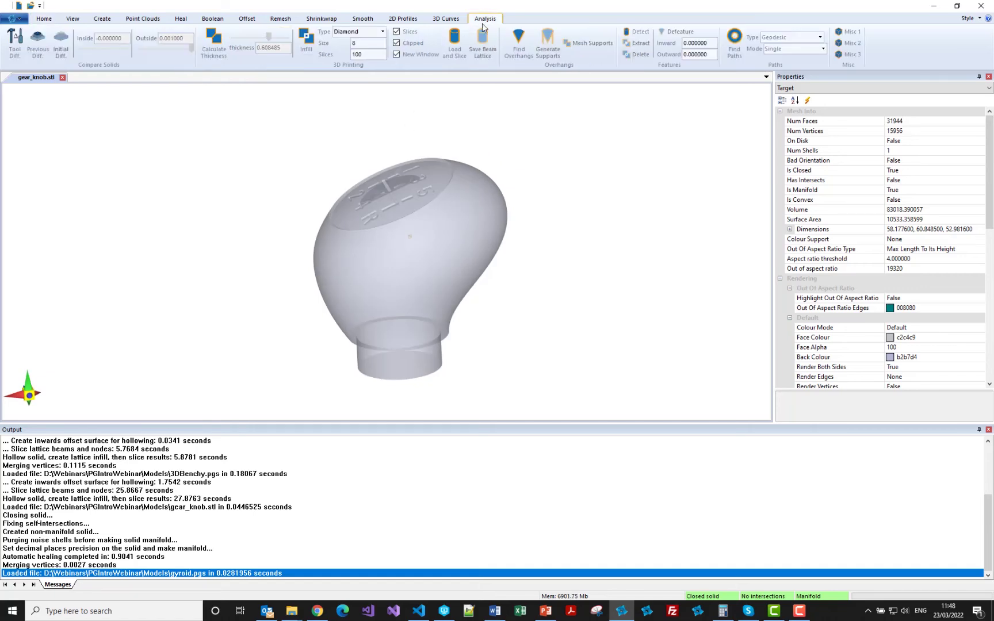
click(382, 32)
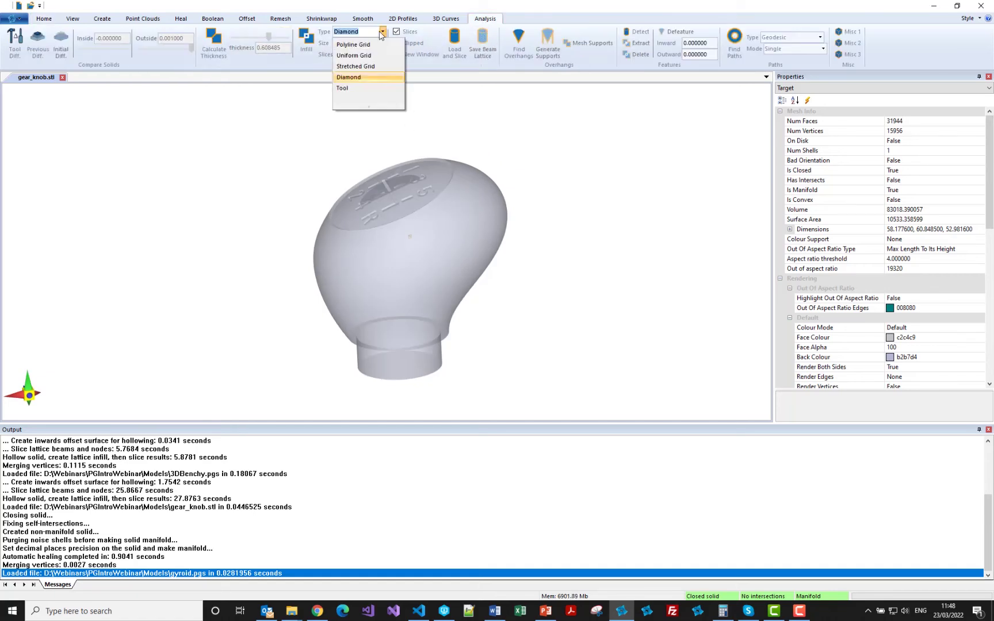
click(353, 88)
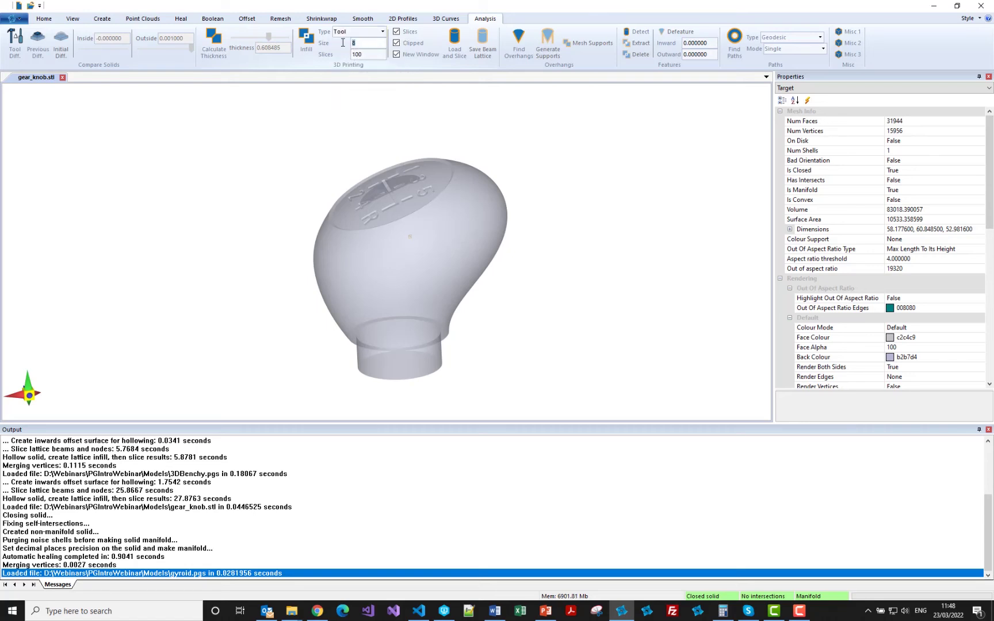
text(16)
click(316, 51)
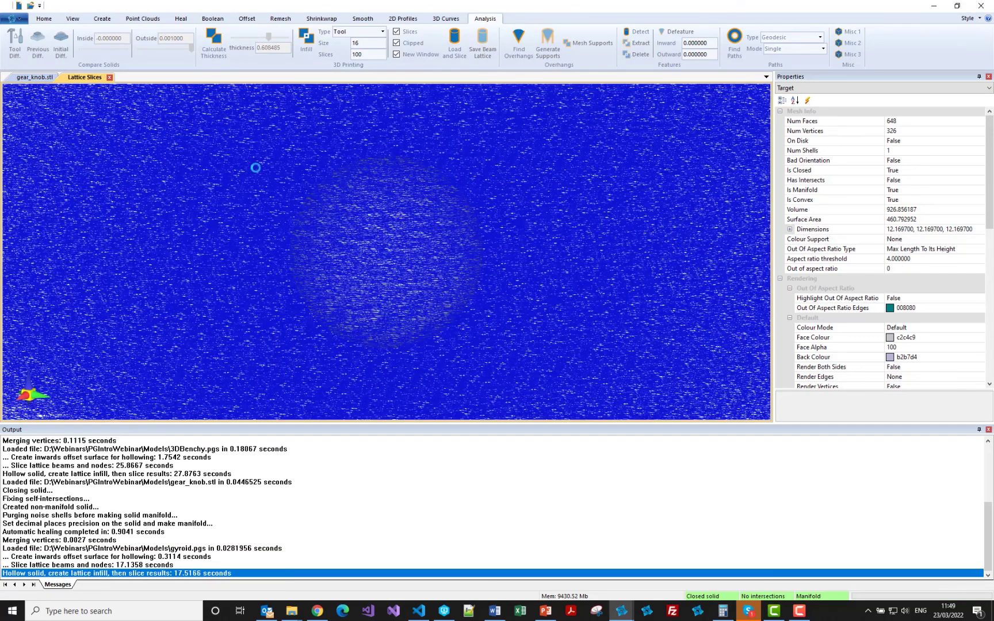
Tile the gear_knob.stl and Lattice Slices windows side by side and compare the knob in both views.
click(32, 77)
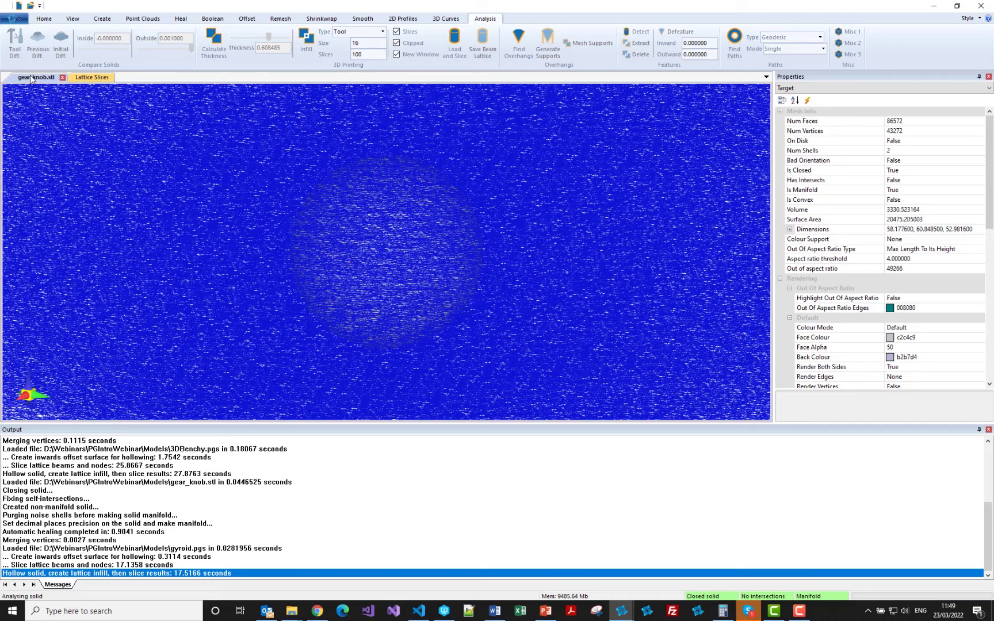
click(73, 18)
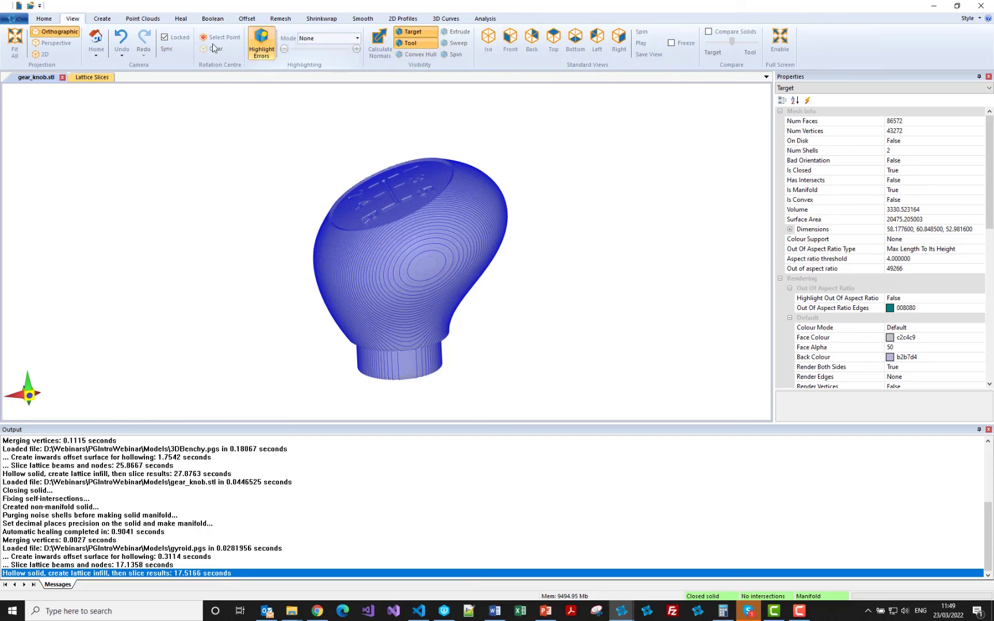
click(45, 20)
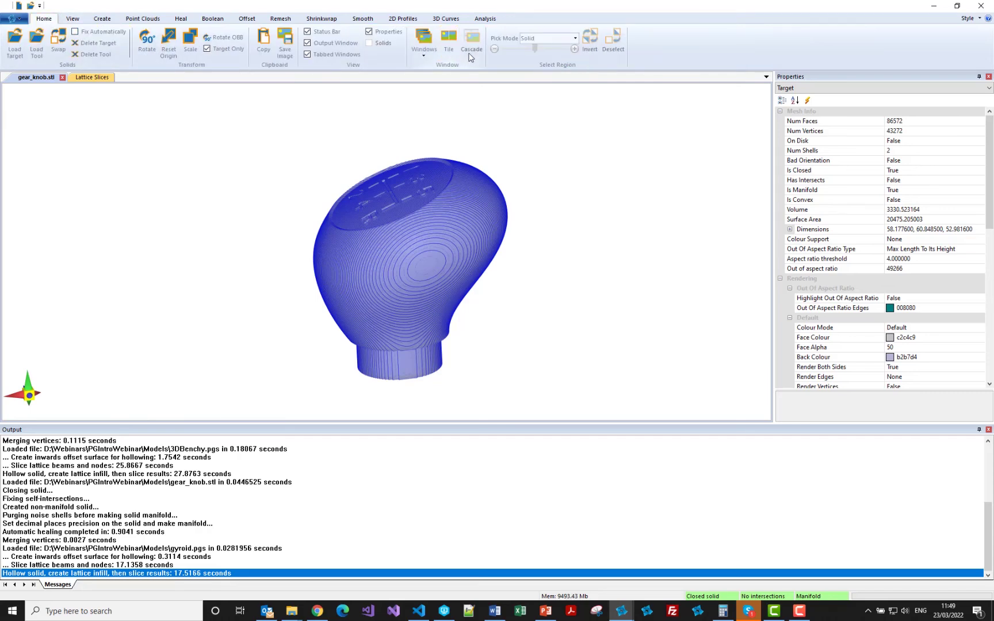
click(450, 44)
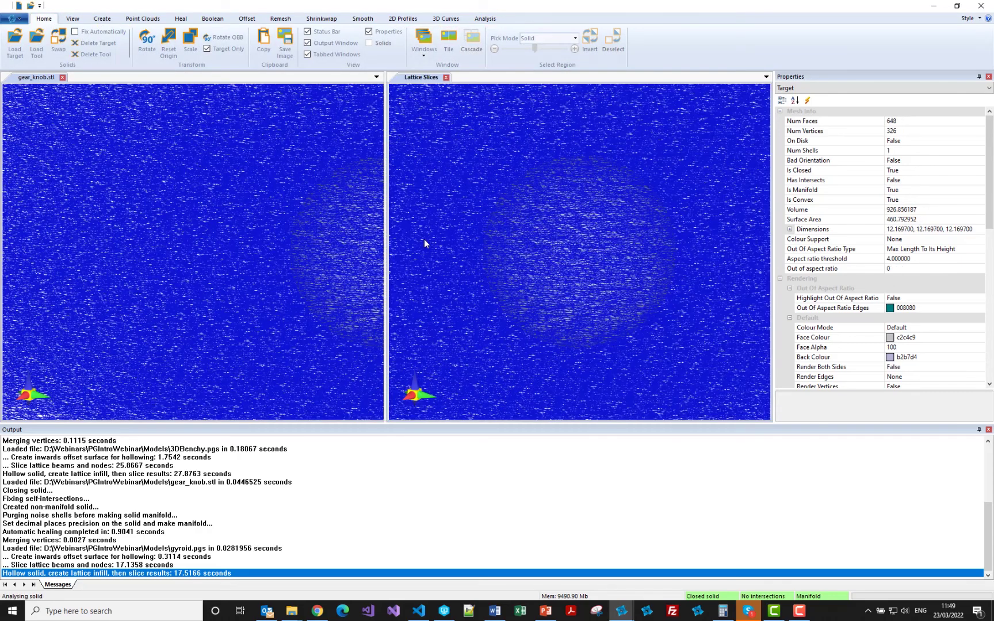
middle_drag(246, 244, 246, 250)
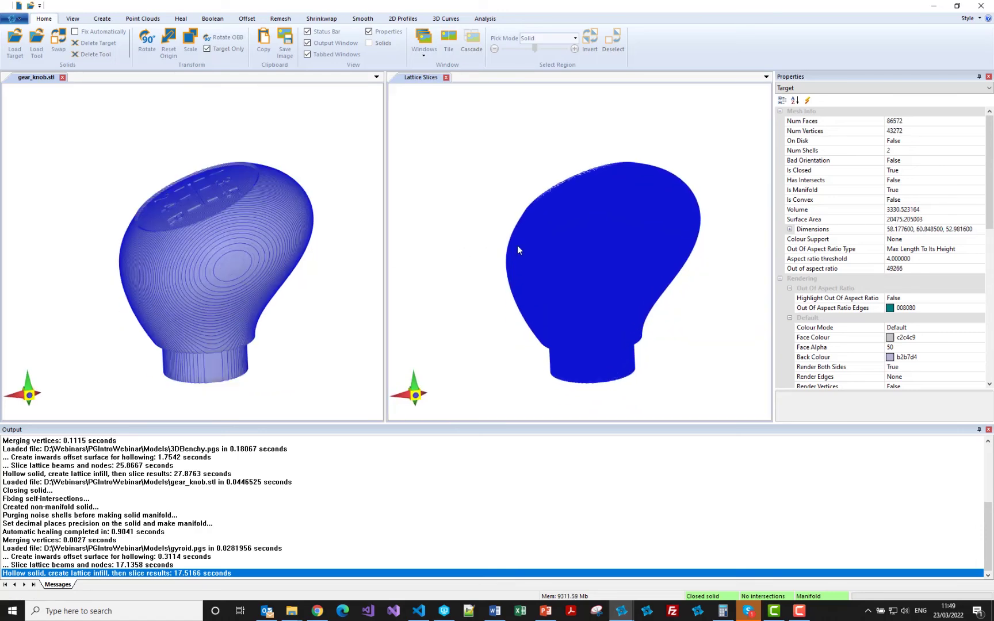
mouse_move(568, 236)
middle_down()
mouse_move(570, 246)
mouse_move(568, 224)
middle_up()
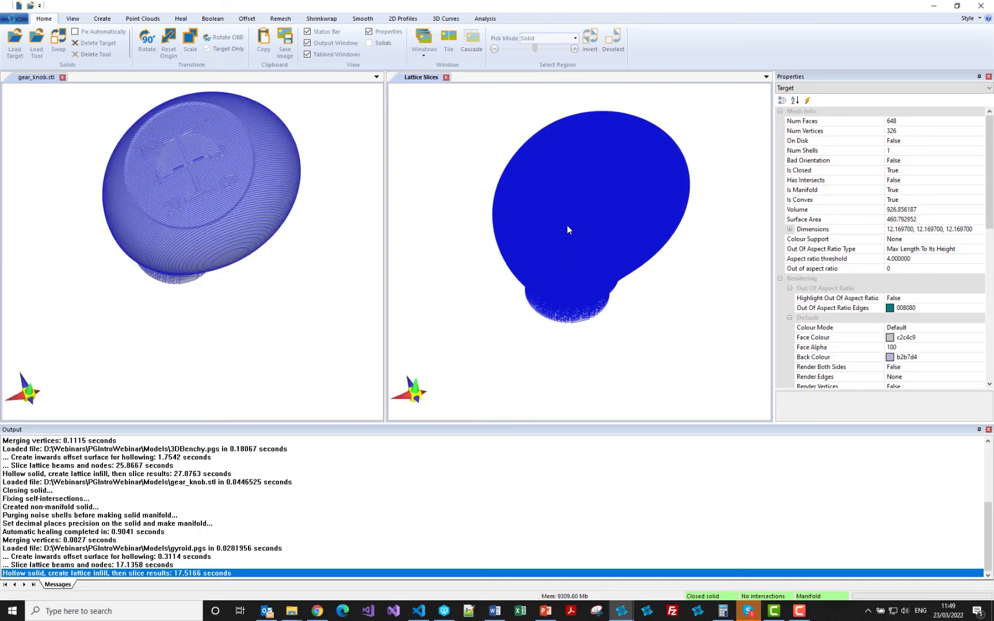
right_click(229, 248)
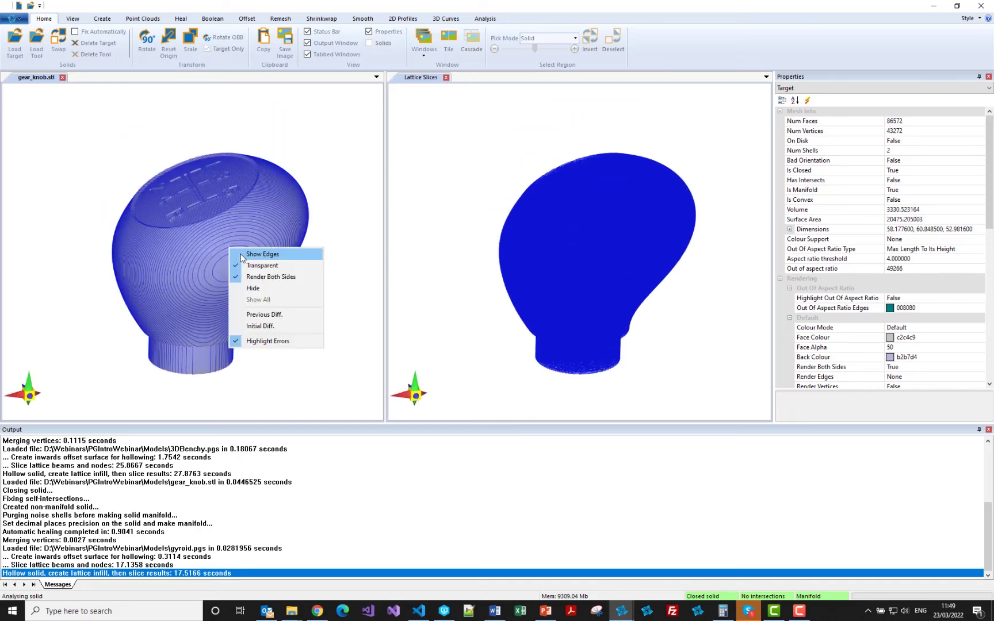
click(238, 255)
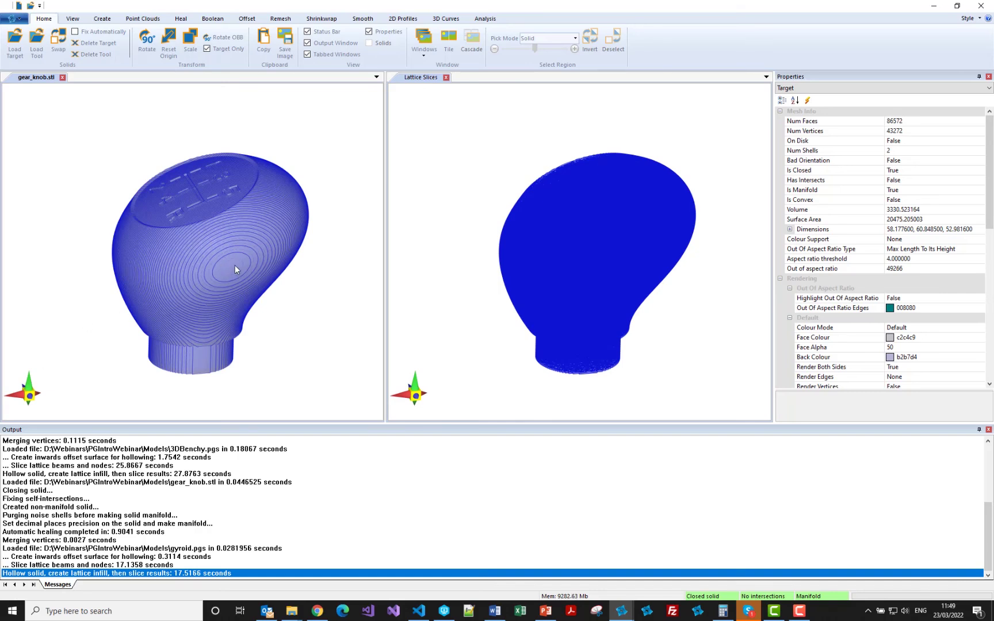
Set the standard Top view, look closely at the lattice slices, and turn off rendering both sides of the gear knob.
click(74, 21)
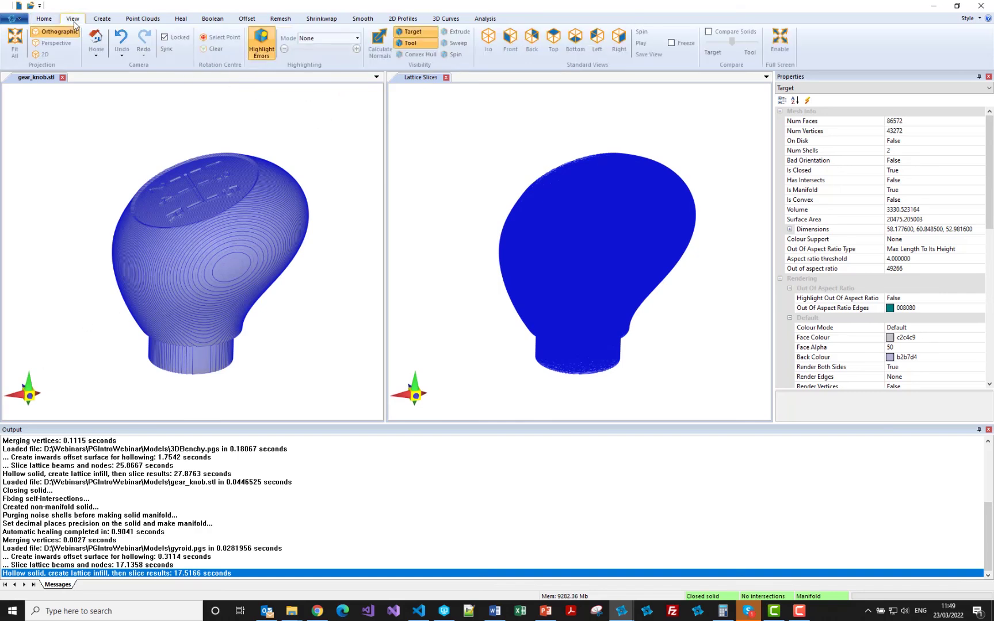
click(554, 41)
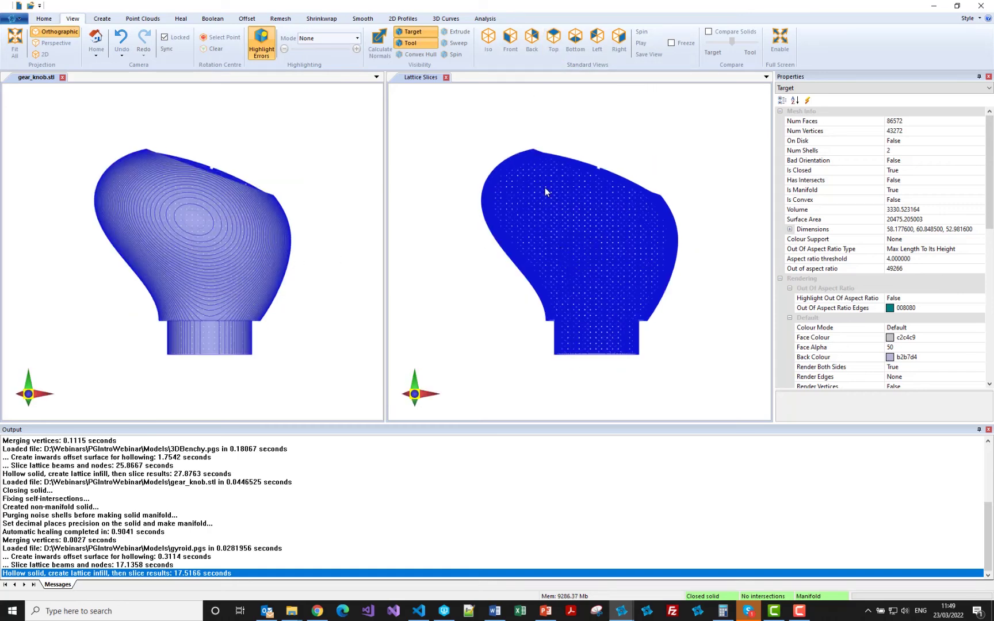
scroll(497, 196, up, 5)
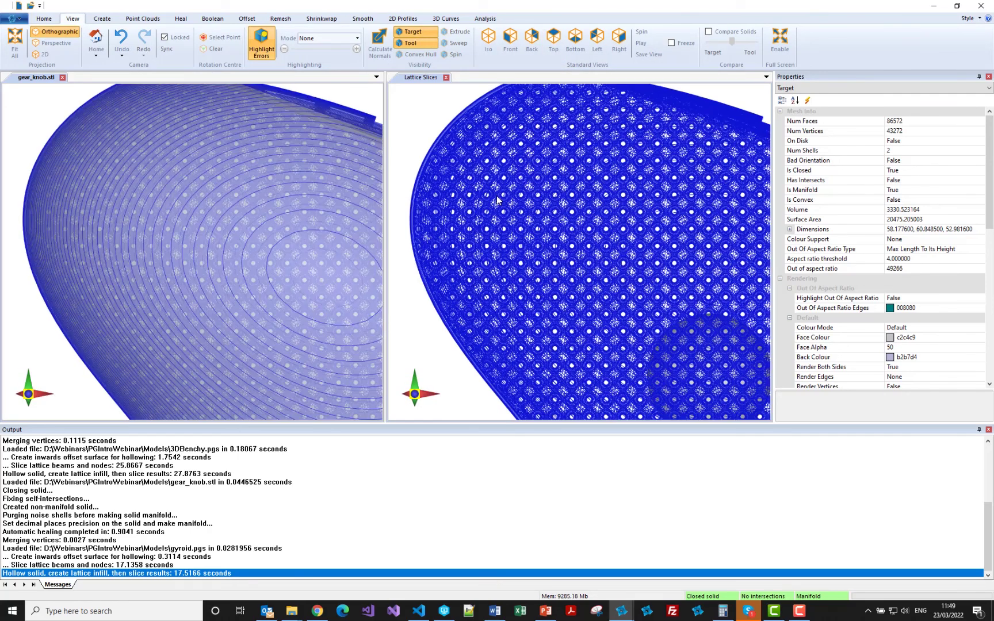
scroll(498, 199, up, 2)
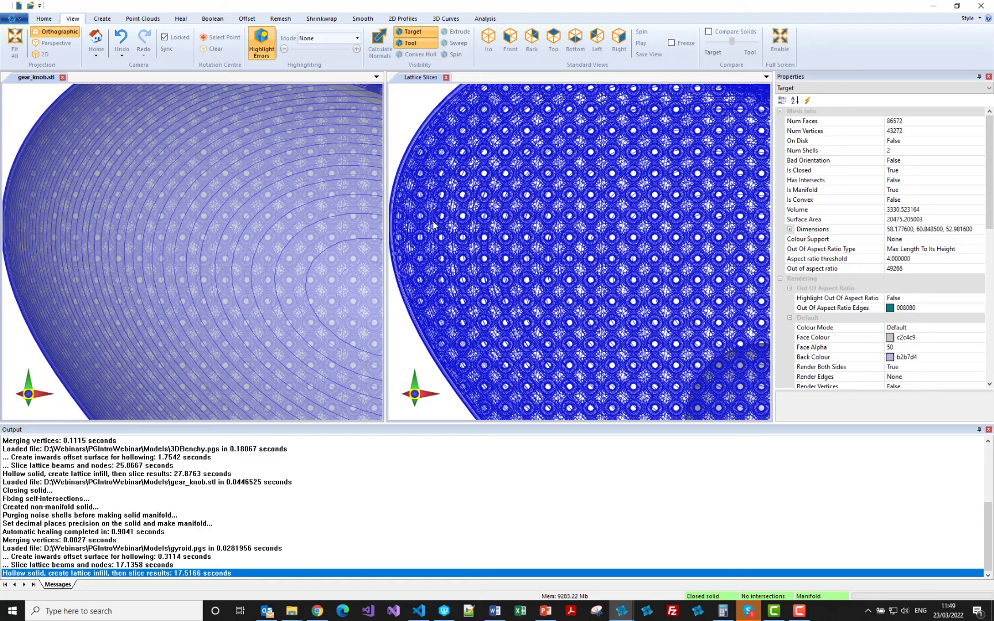
right_click(199, 239)
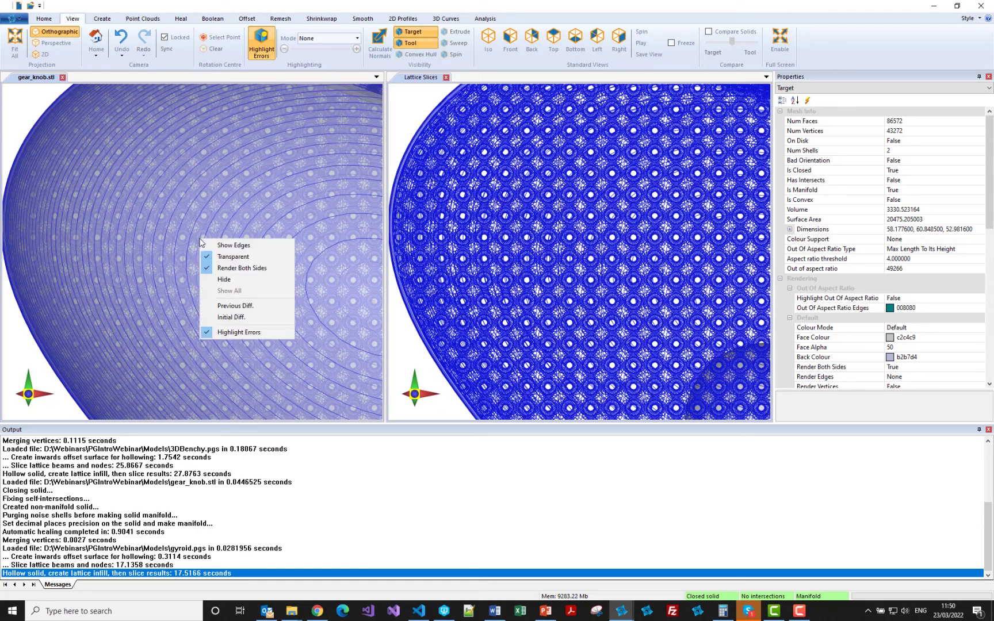
click(222, 269)
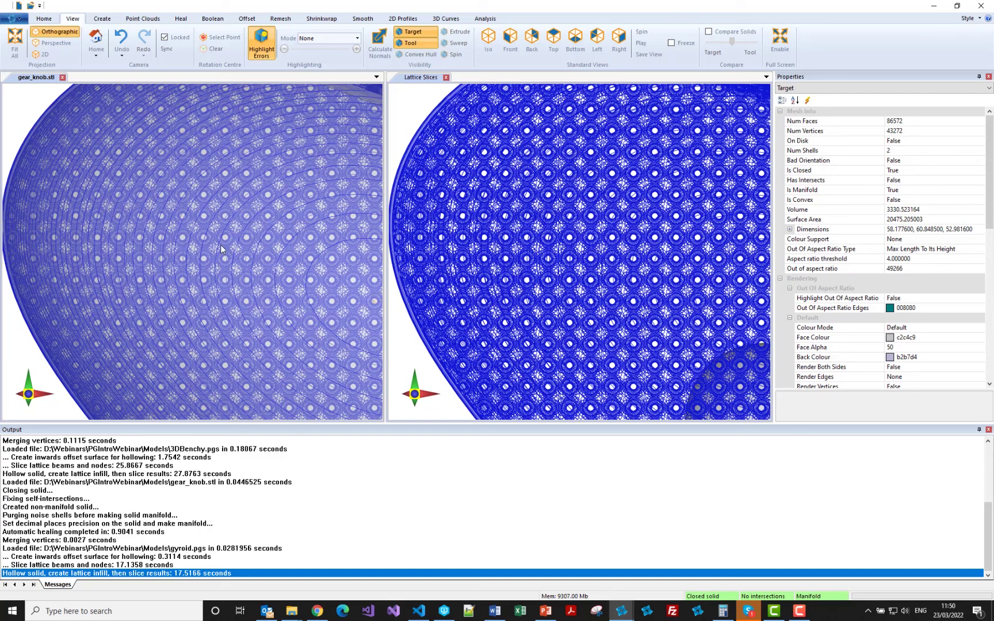
Temporarily hide the gear knob solid to expose its internal lattice slices, and show everything again.
right_click(221, 244)
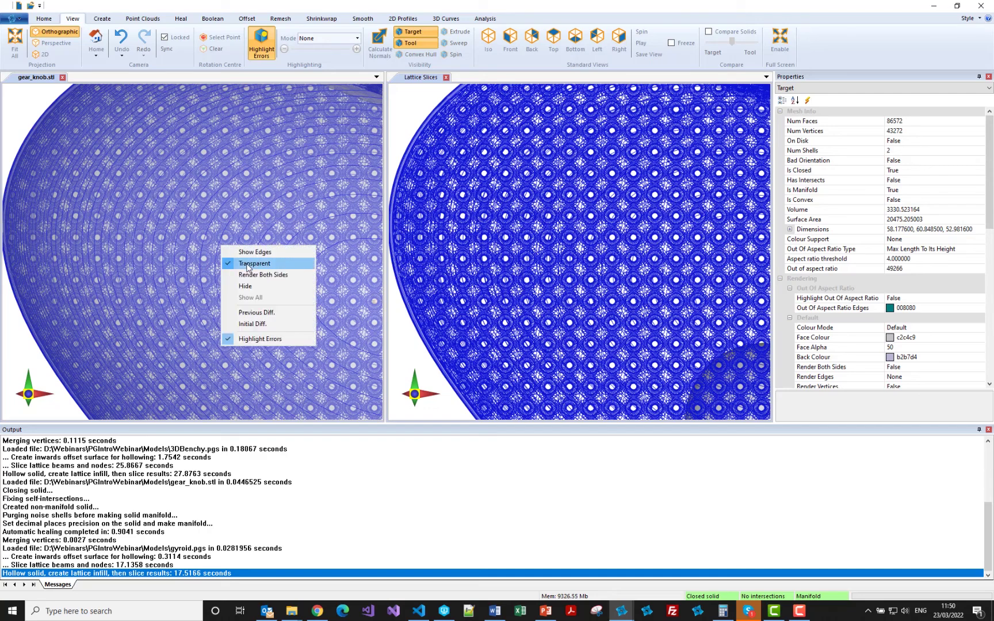
click(249, 286)
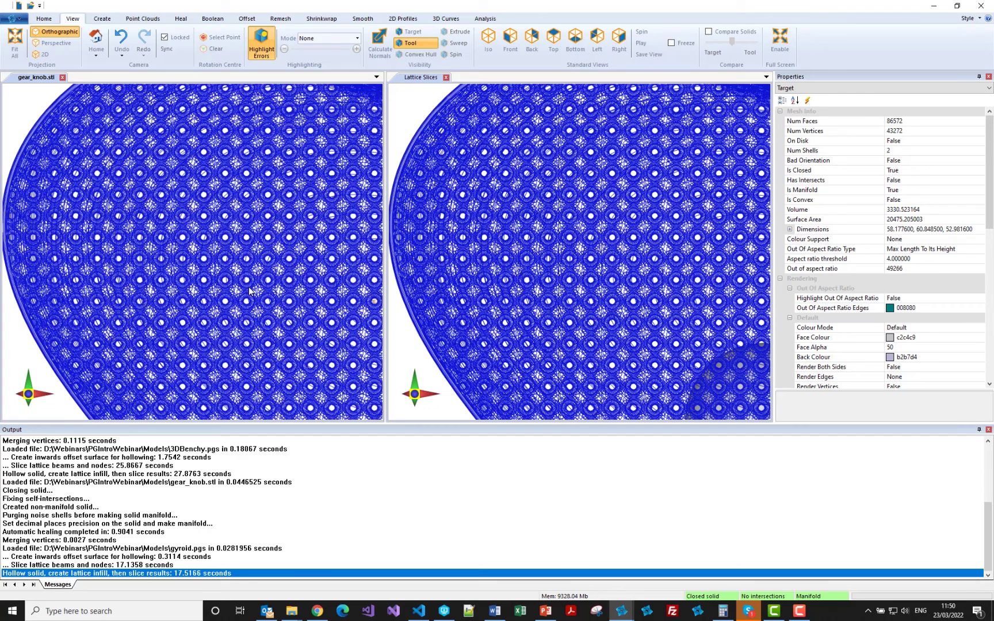
right_click(225, 248)
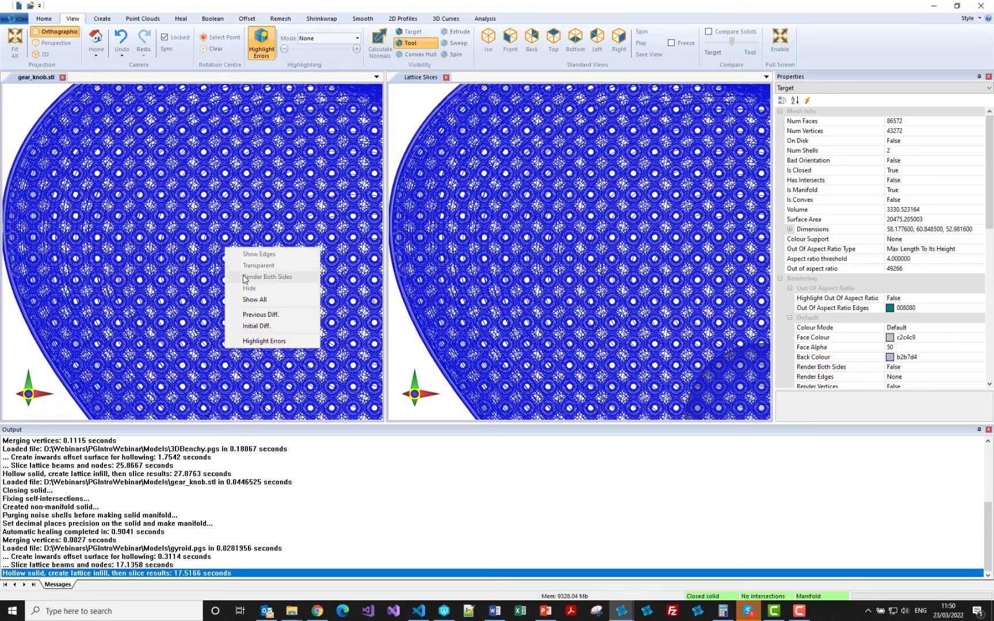
click(258, 301)
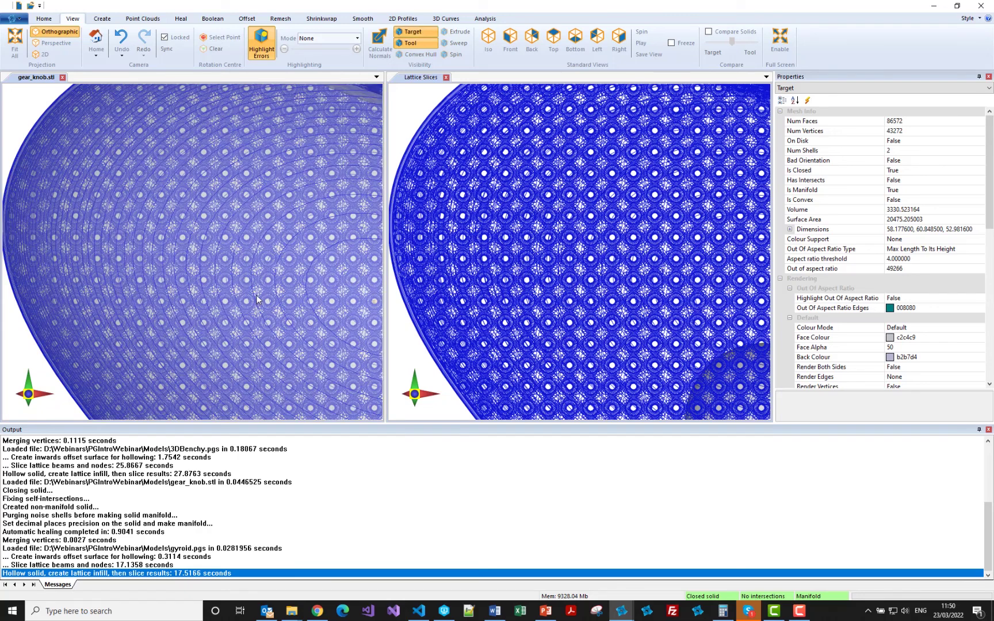
Examine more of the sliced gear knob from a tilted angle in both windows.
scroll(257, 300, down, 3)
middle_drag(252, 279, 253, 293)
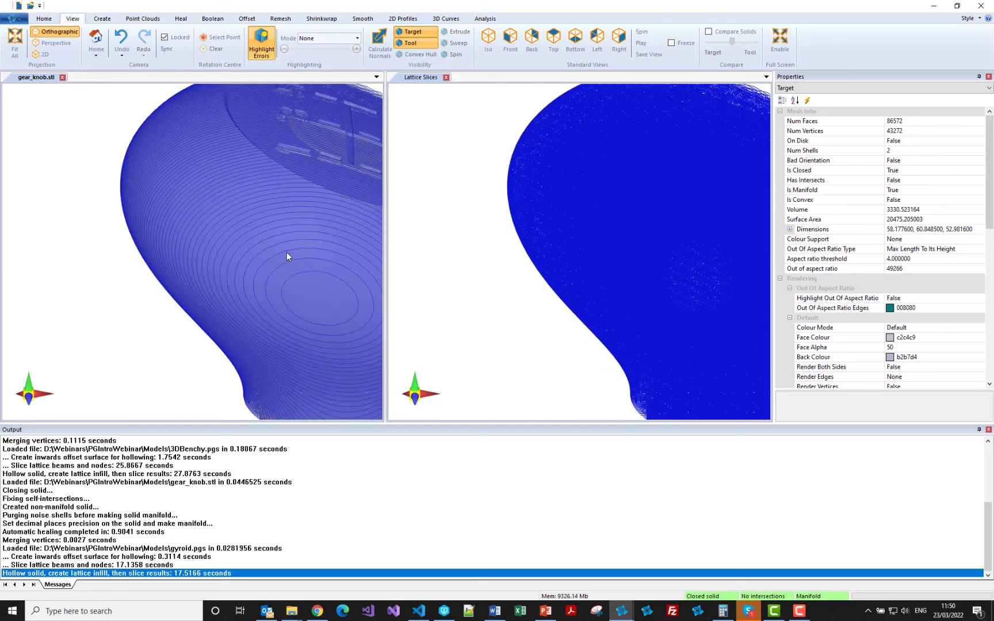
middle_drag(287, 252, 153, 236)
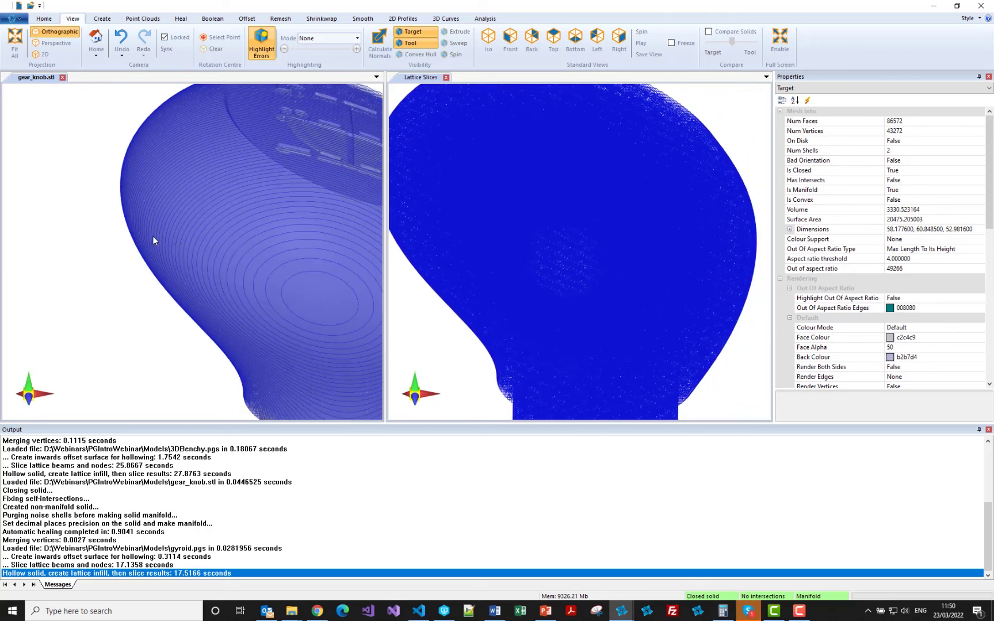